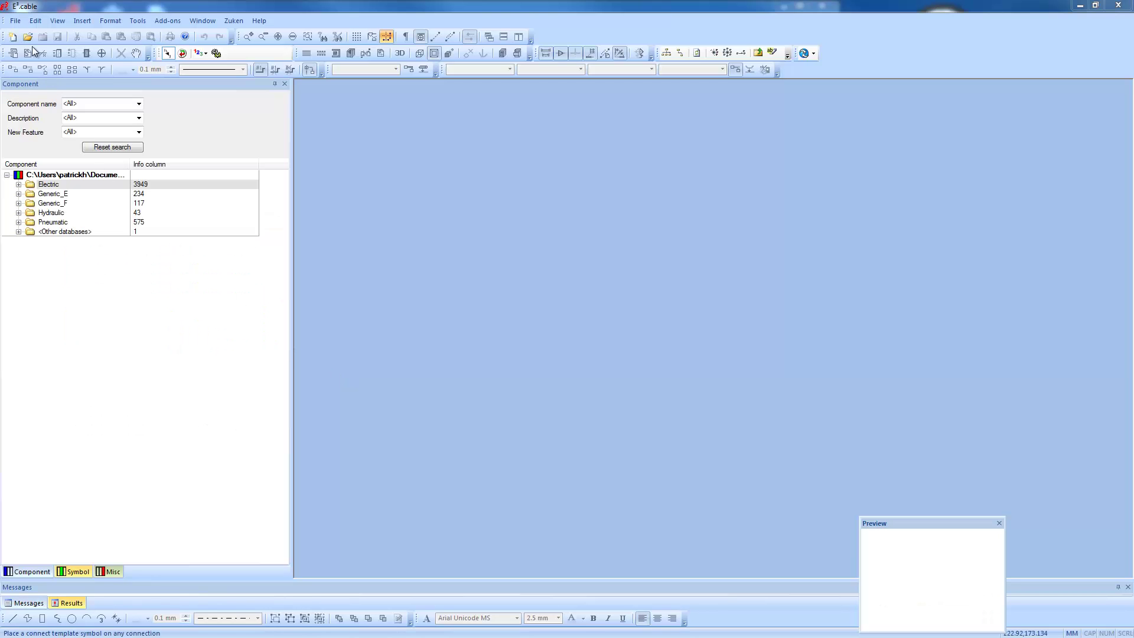
Step: Open the project "Cooling water pump complete.e3s" and display its cover sheet from the 00-coversheet folder
click(15, 22)
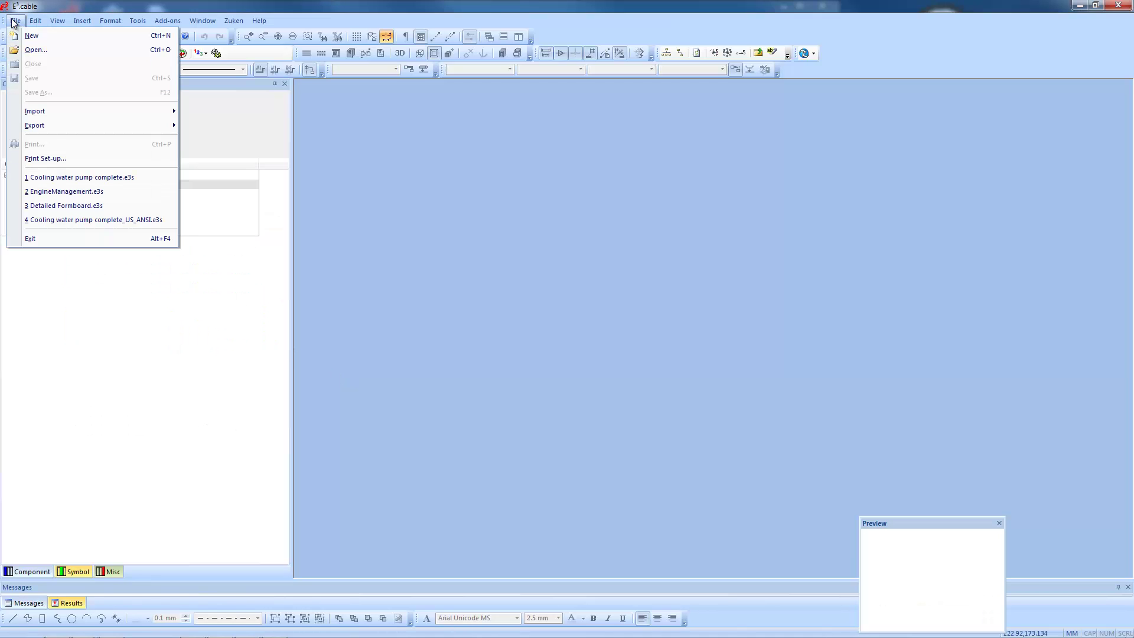
click(55, 177)
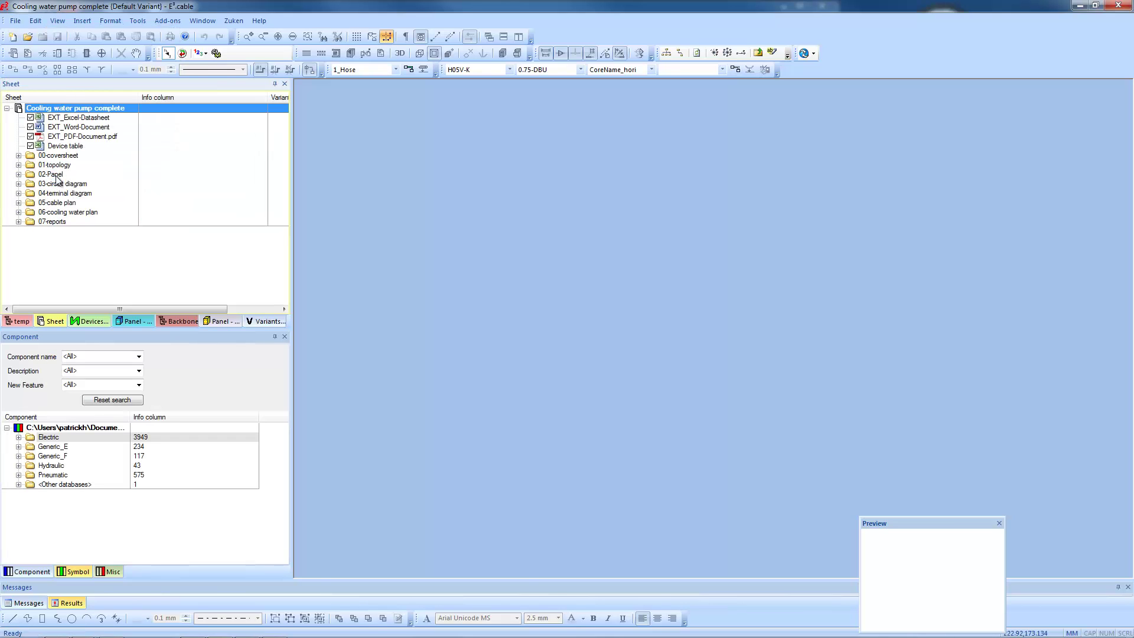
click(18, 155)
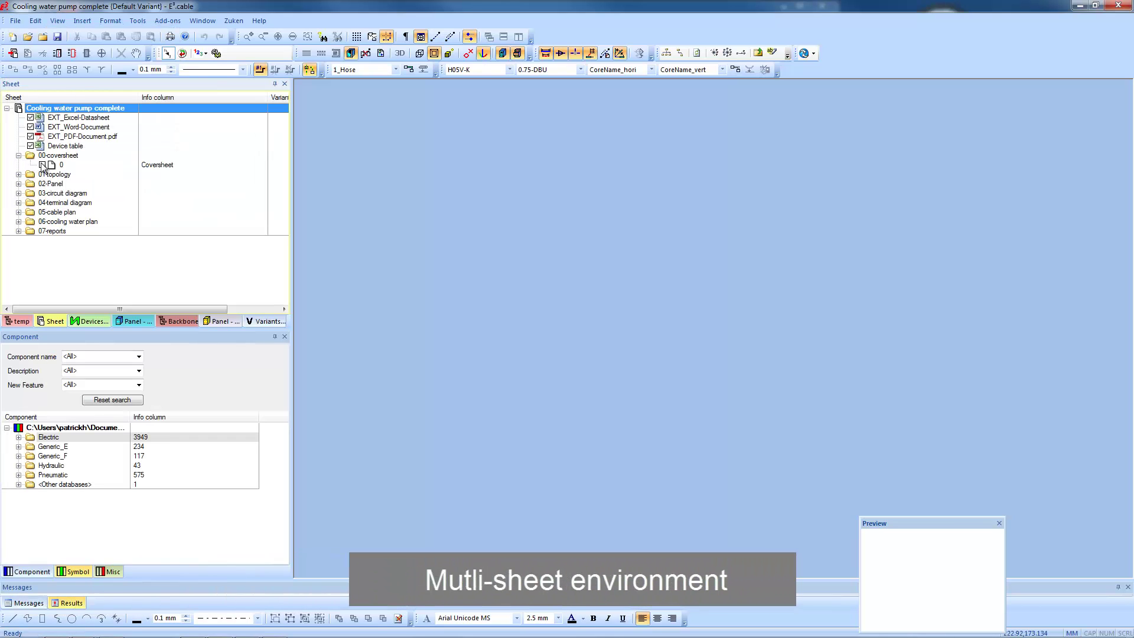
click(42, 165)
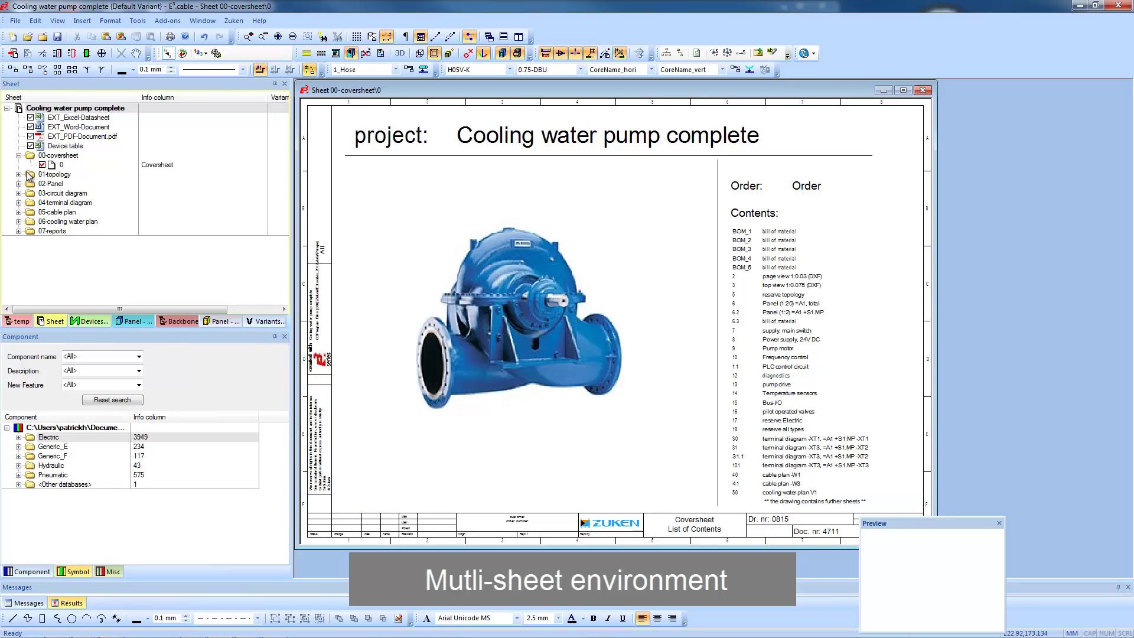
Step: Expand the topology and circuit diagram folders, display circuit diagram sheet 8, and page forward to sheet 13
click(18, 174)
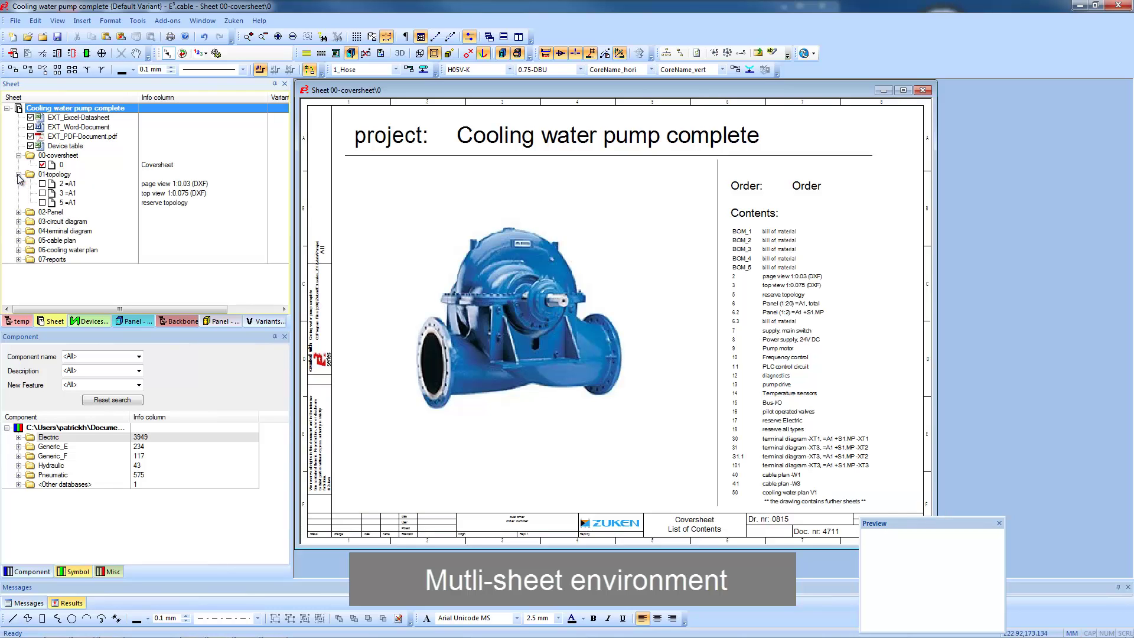
click(18, 221)
click(43, 203)
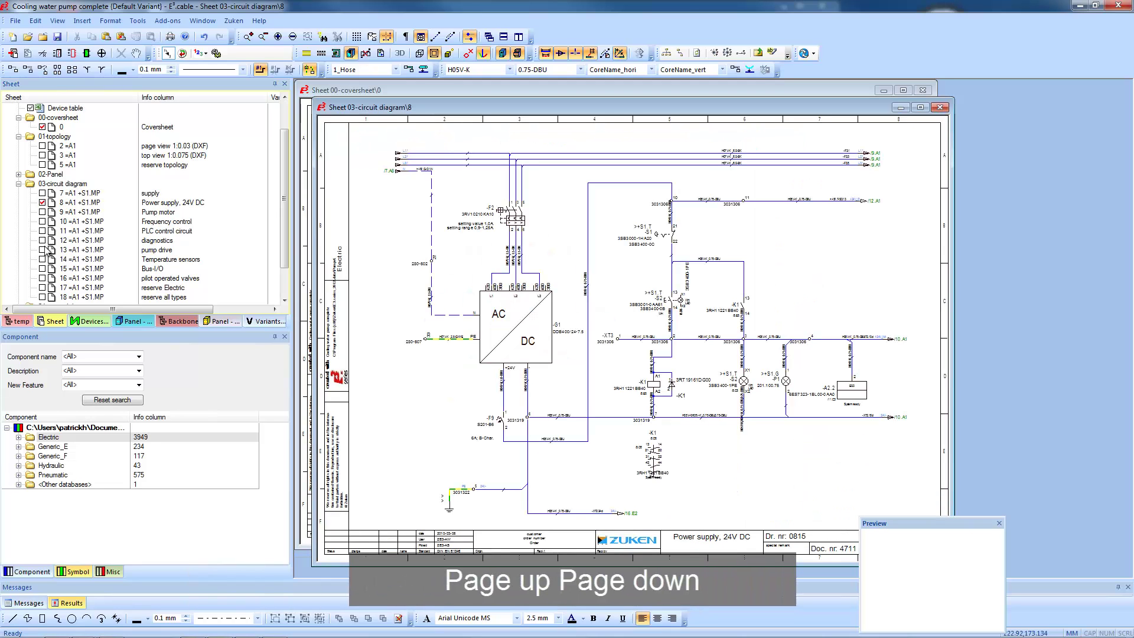
key(Page_Down)
key(Page_Down)
key(Page_Down)
key(Page_Down)
key(Page_Down)
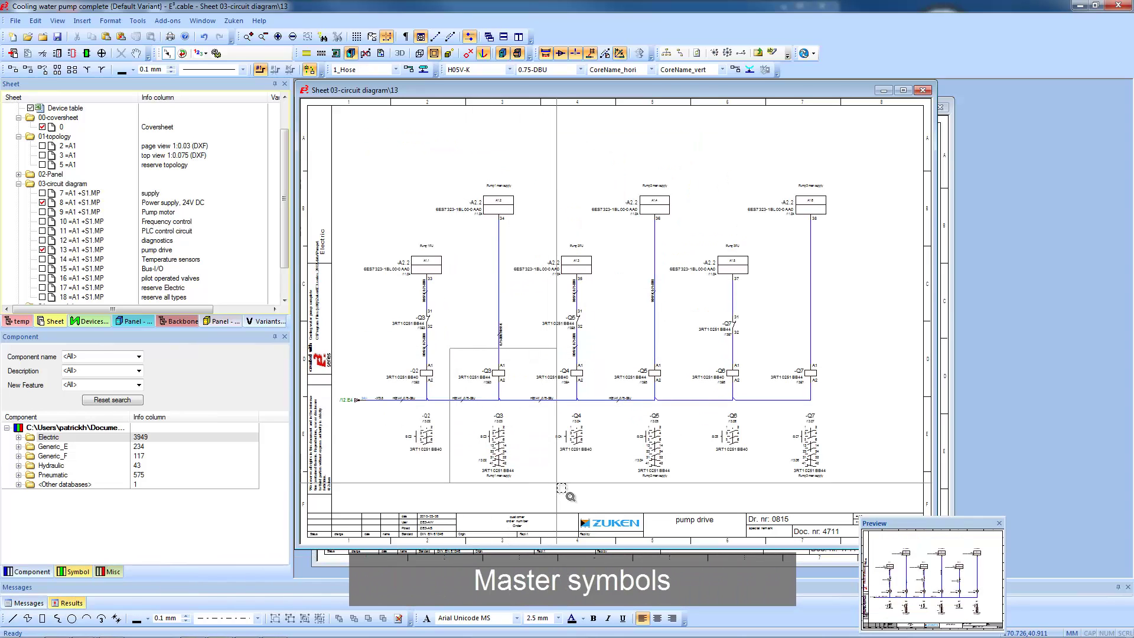
Step: Follow the -Q3 cross-reference from sheet 13 to its main contacts on sheet 9 and back to its coil
scroll(499, 437, up, 3)
right_click(550, 393)
mouse_move(615, 554)
click(720, 555)
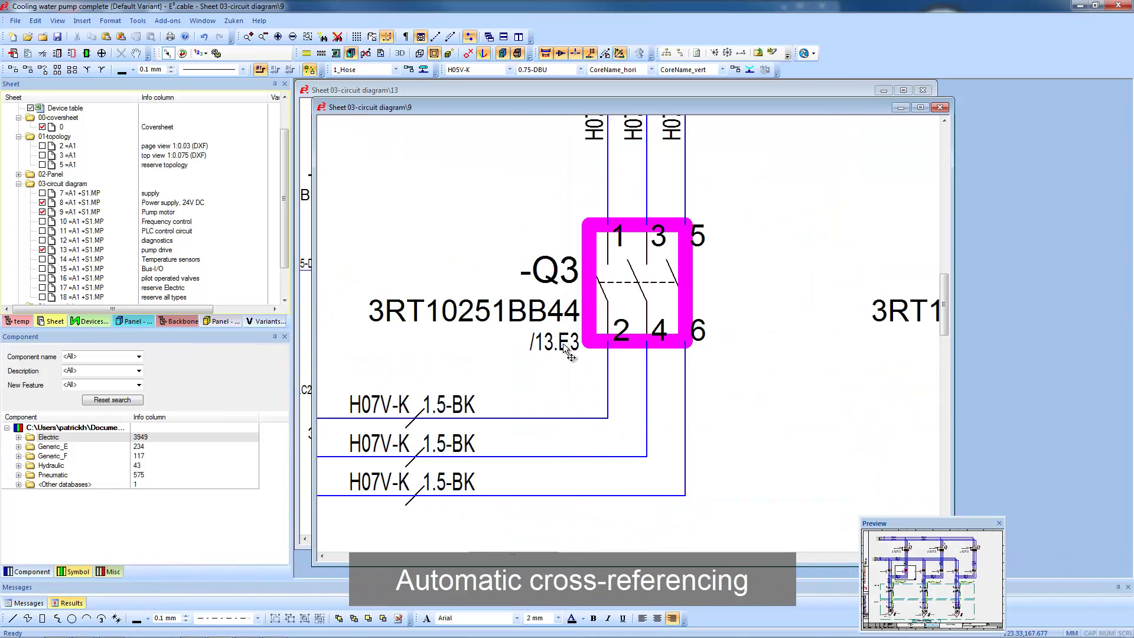
right_click(564, 345)
click(747, 504)
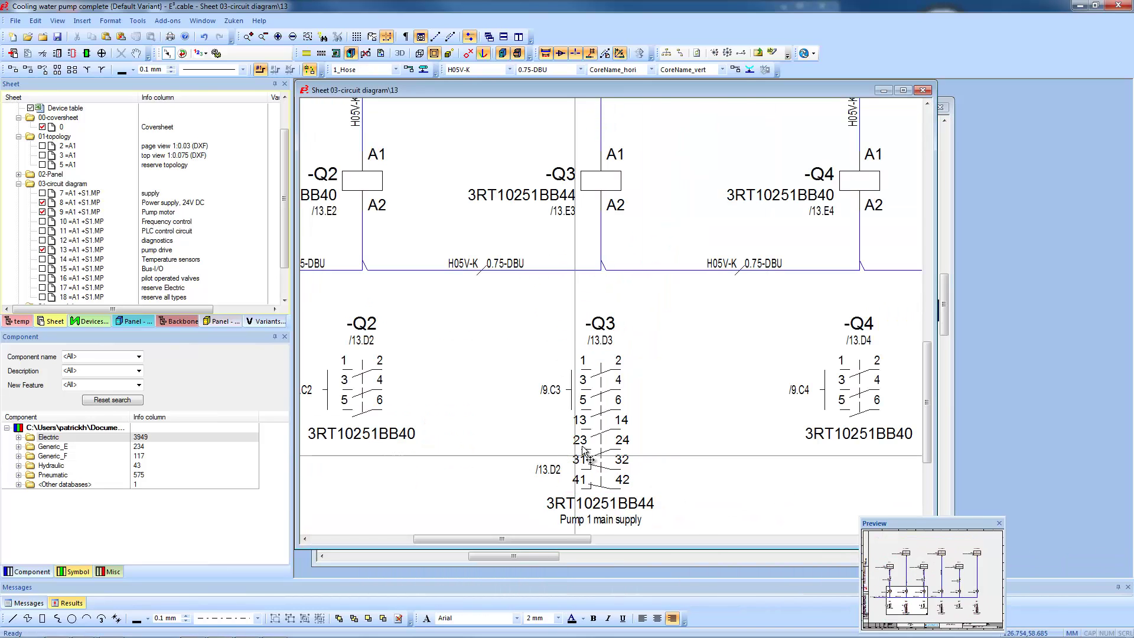
Step: Locate -Q3 in the device tree and place its contact 13/14 on sheet 13 between the -Q3 and -Q4 contact tables
right_click(608, 401)
mouse_move(696, 331)
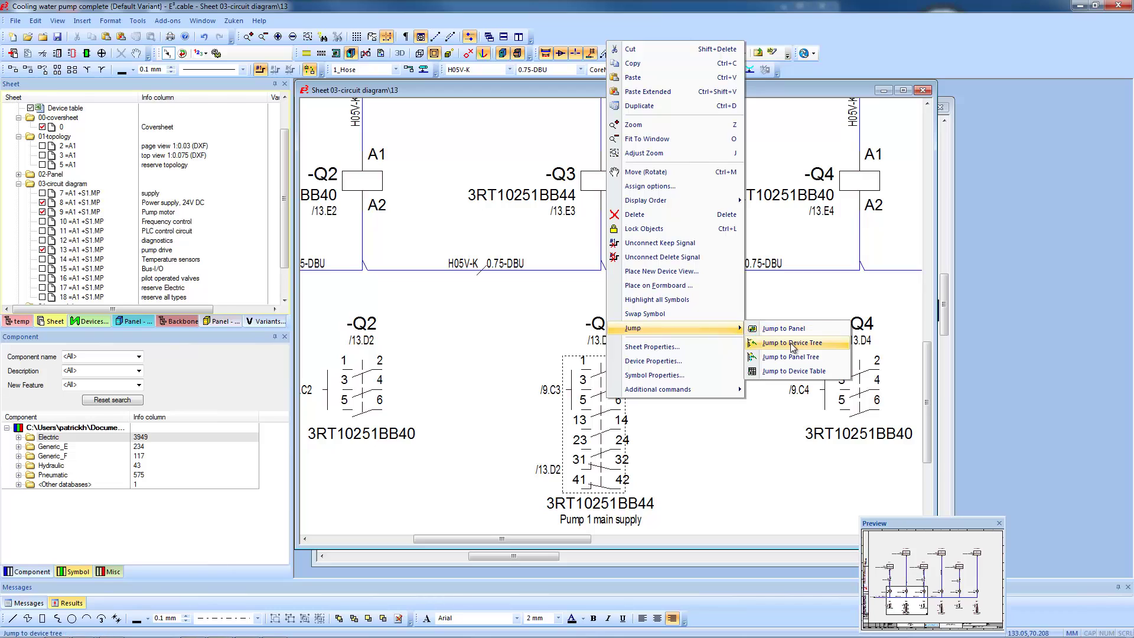
click(791, 341)
drag(93, 270, 742, 301)
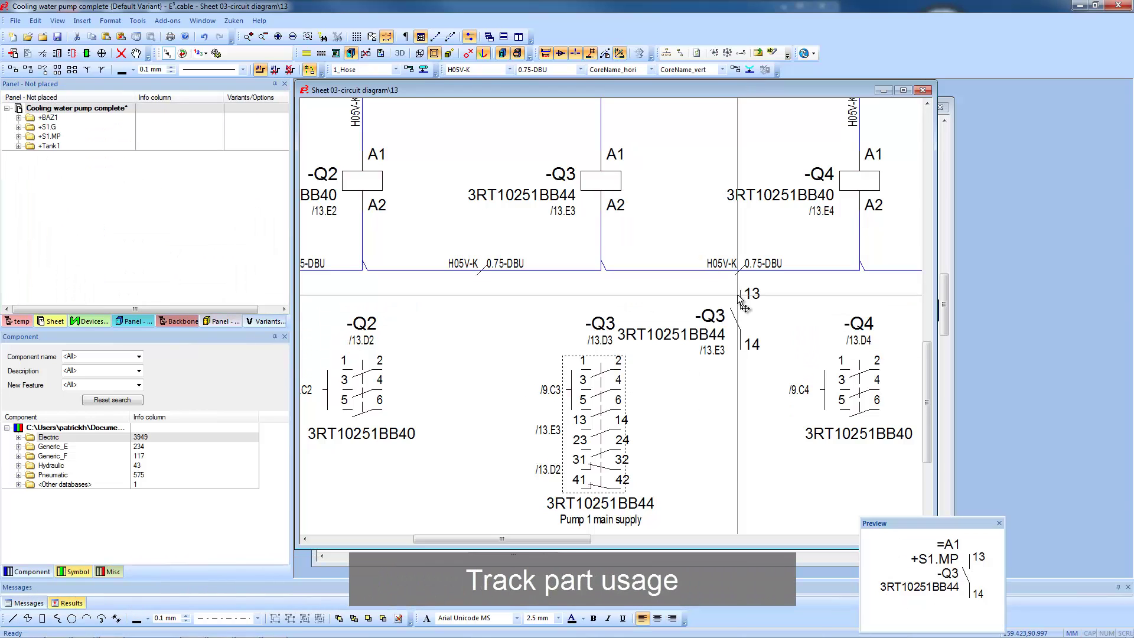
Step: Place the AC contactor relay 3RH11401AB00 from the electric component library beside the -Q7 contact table
drag(519, 538, 835, 534)
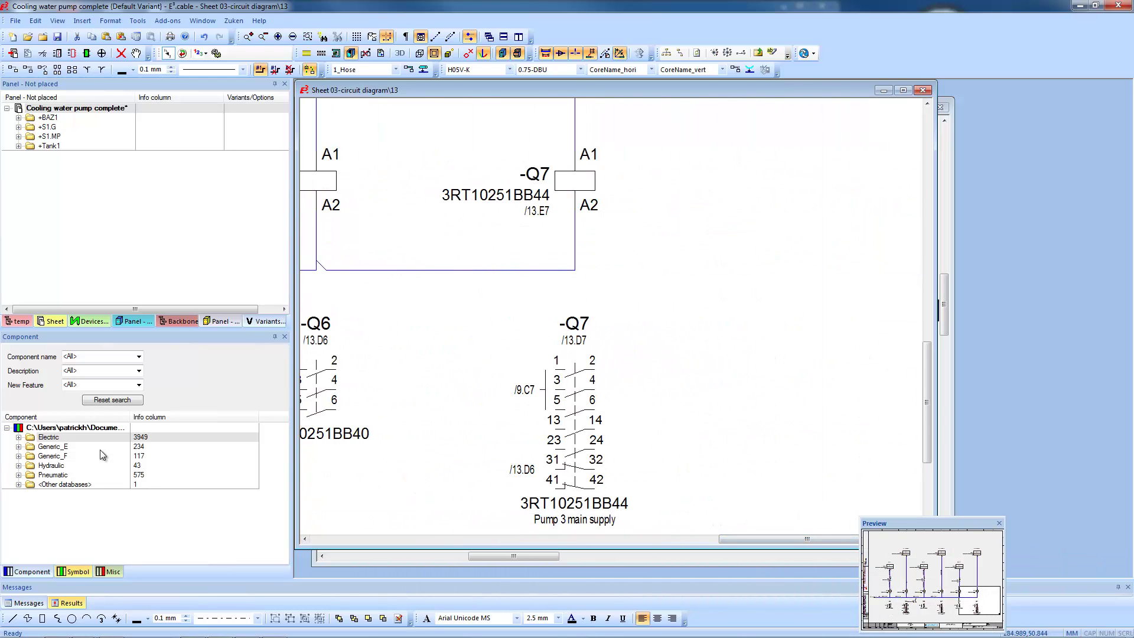
key(Right)
scroll(47, 501, down, 4)
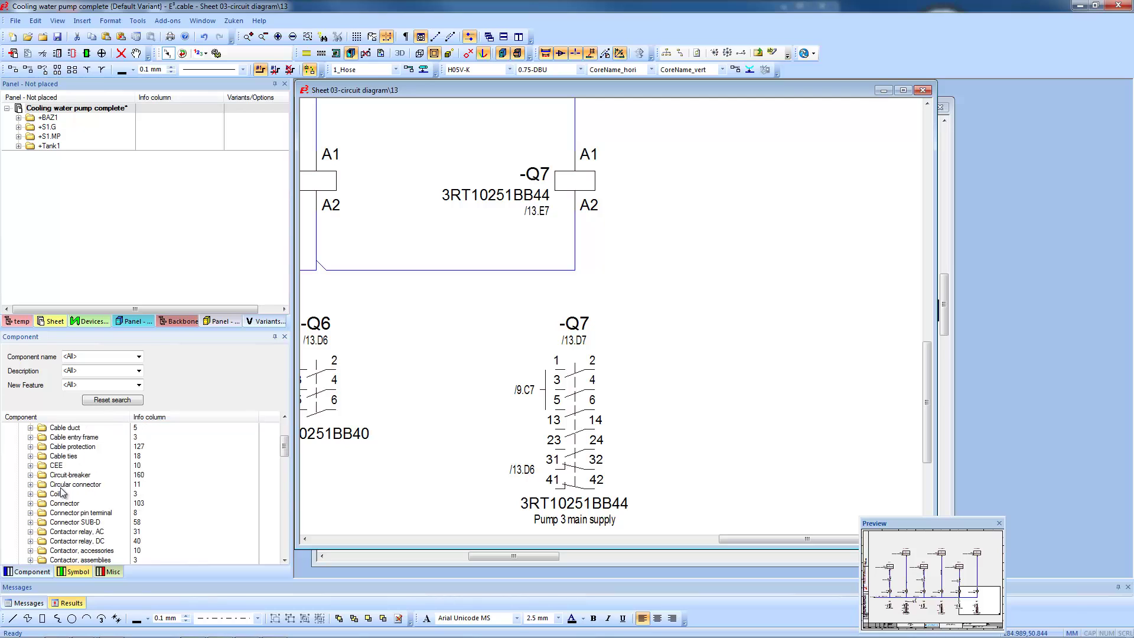
click(30, 512)
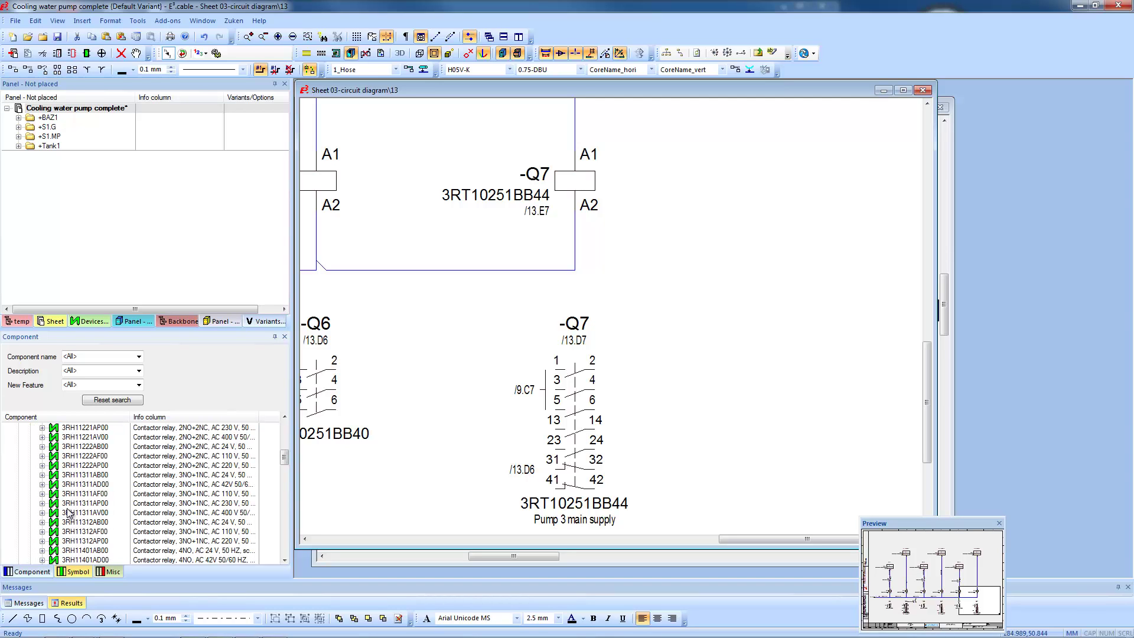
drag(67, 549, 792, 384)
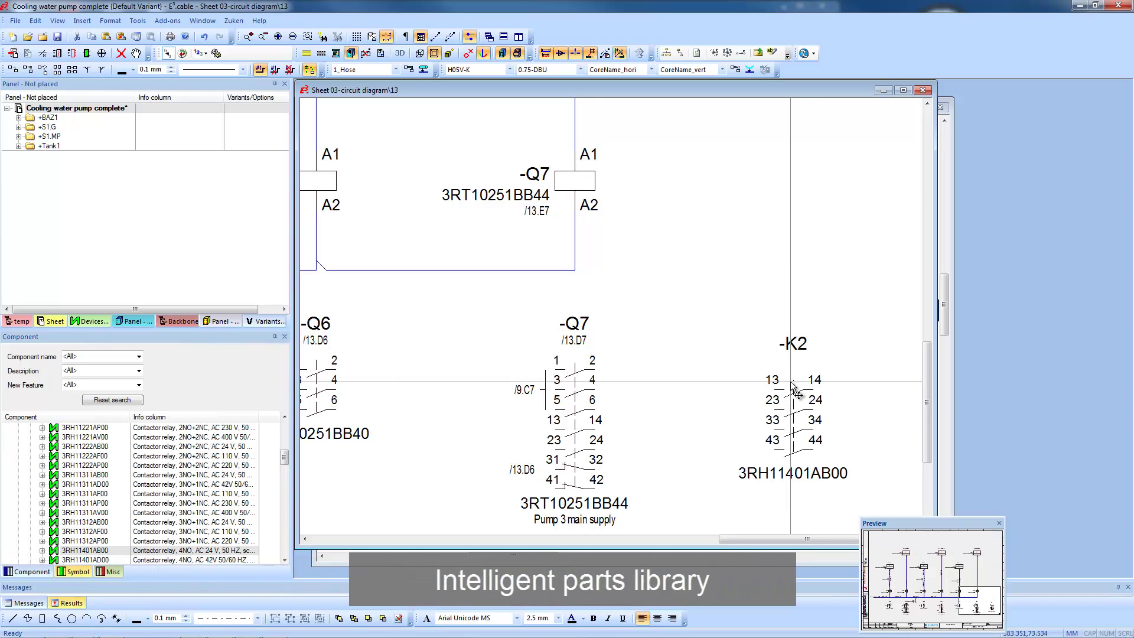
Step: Locate relay -K2 in the device tree and place its coil above its contact table, level with the -Q7 coil
right_click(793, 388)
mouse_move(892, 312)
click(974, 314)
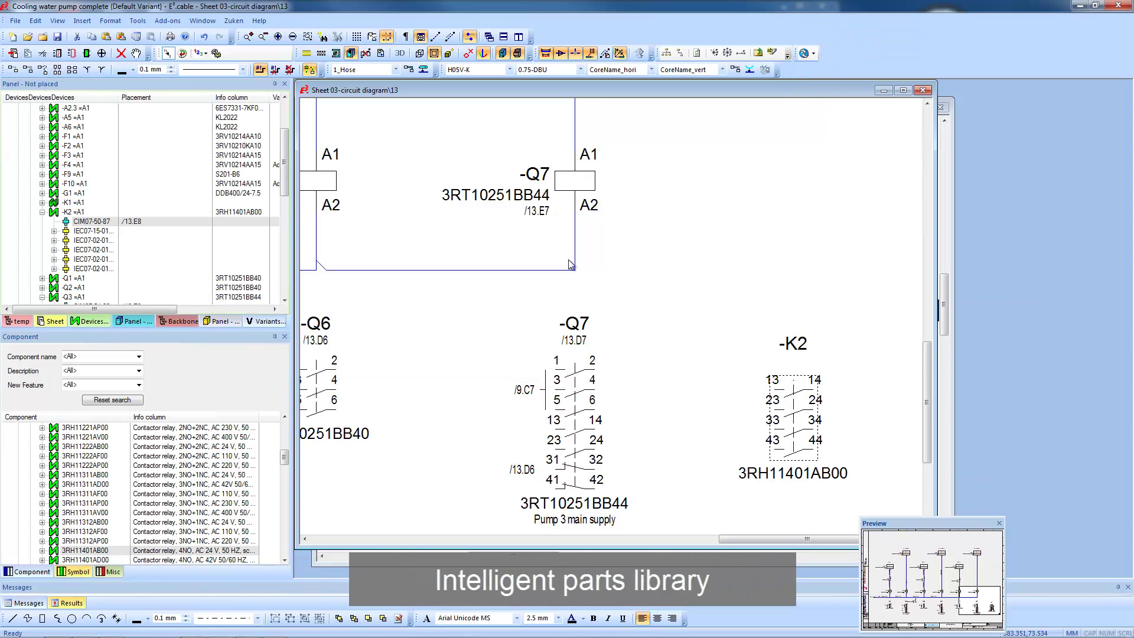
drag(93, 232, 771, 150)
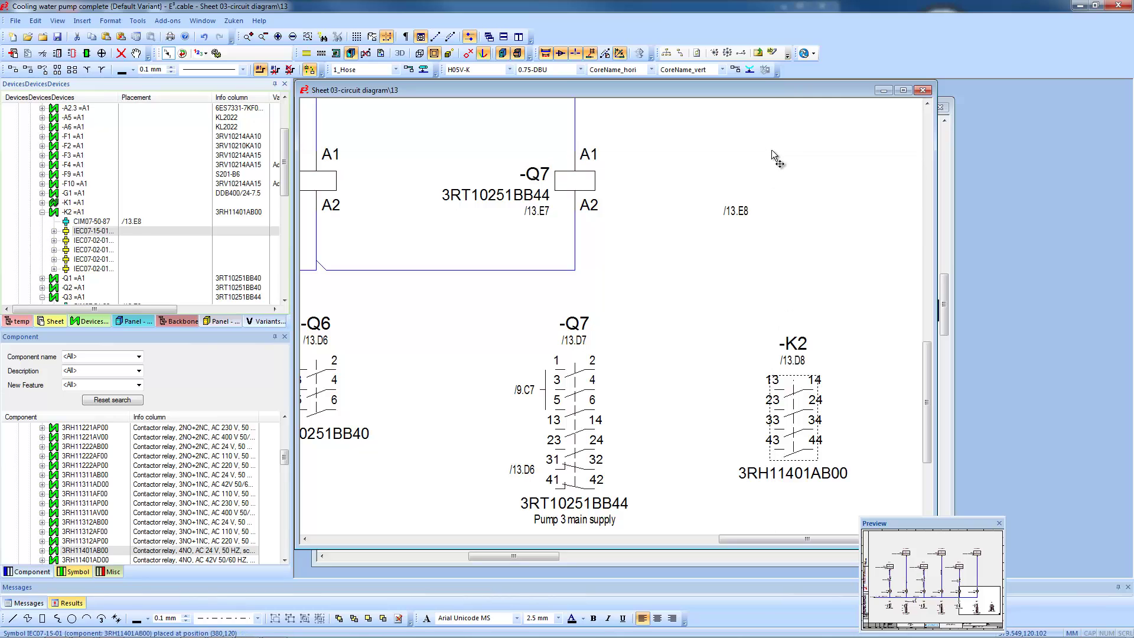
Step: Place relay -K2's normally open contact 13/14 from the device tree above the -K2 coil
click(98, 250)
click(94, 241)
drag(93, 242, 815, 328)
scroll(809, 315, up, 10)
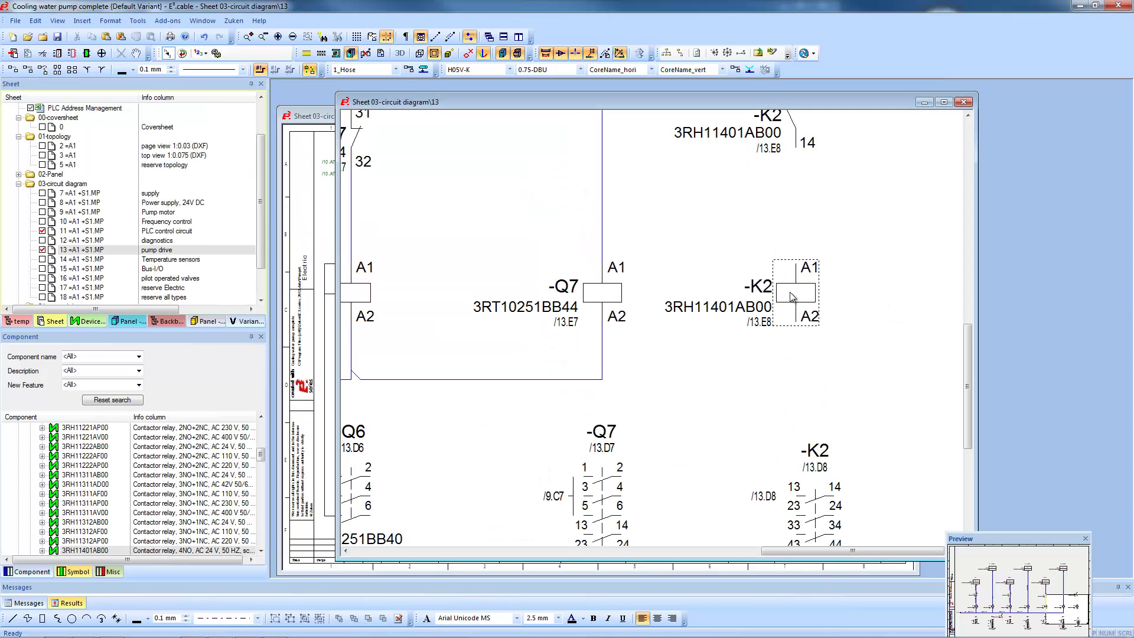
Step: Try to rename relay -K2 as -K1 in its device properties
right_click(791, 354)
click(834, 320)
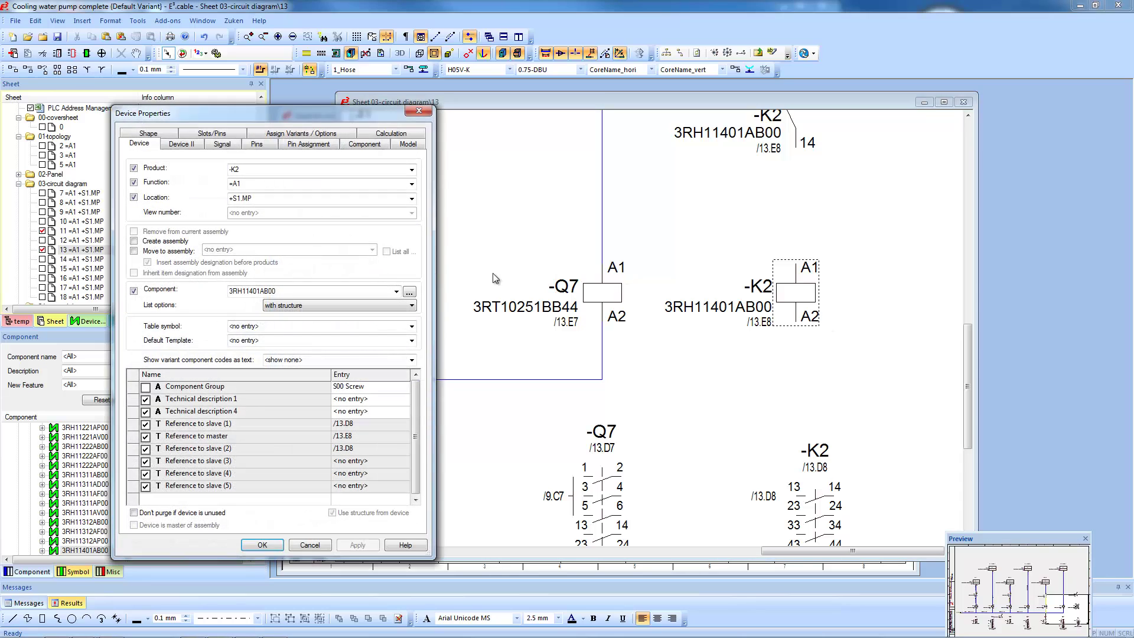
key(Delete)
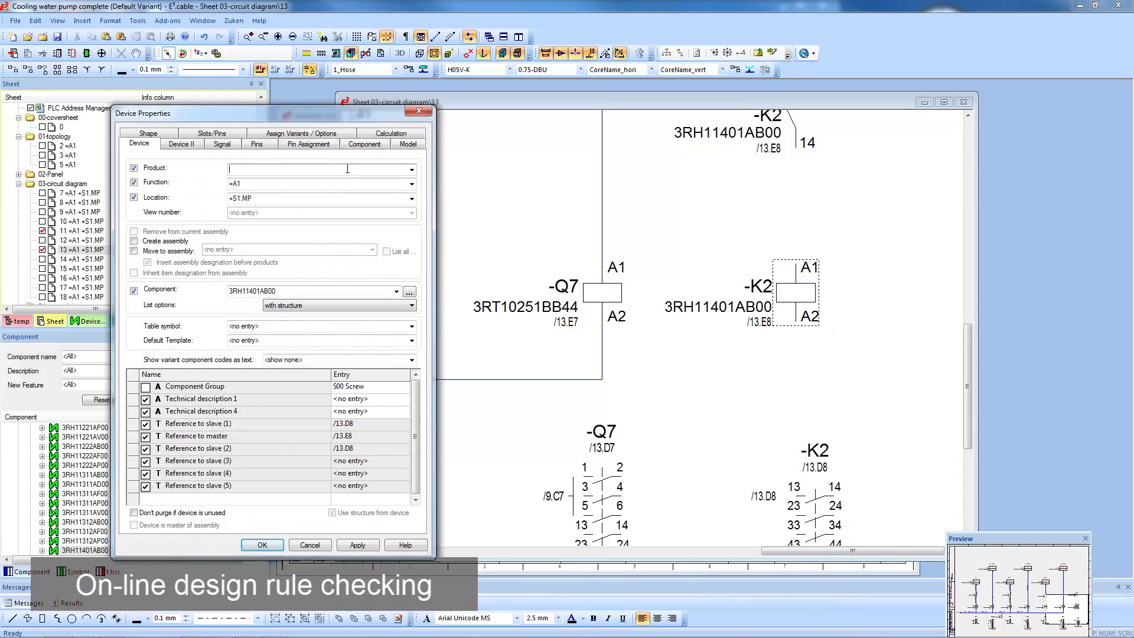
key(Return)
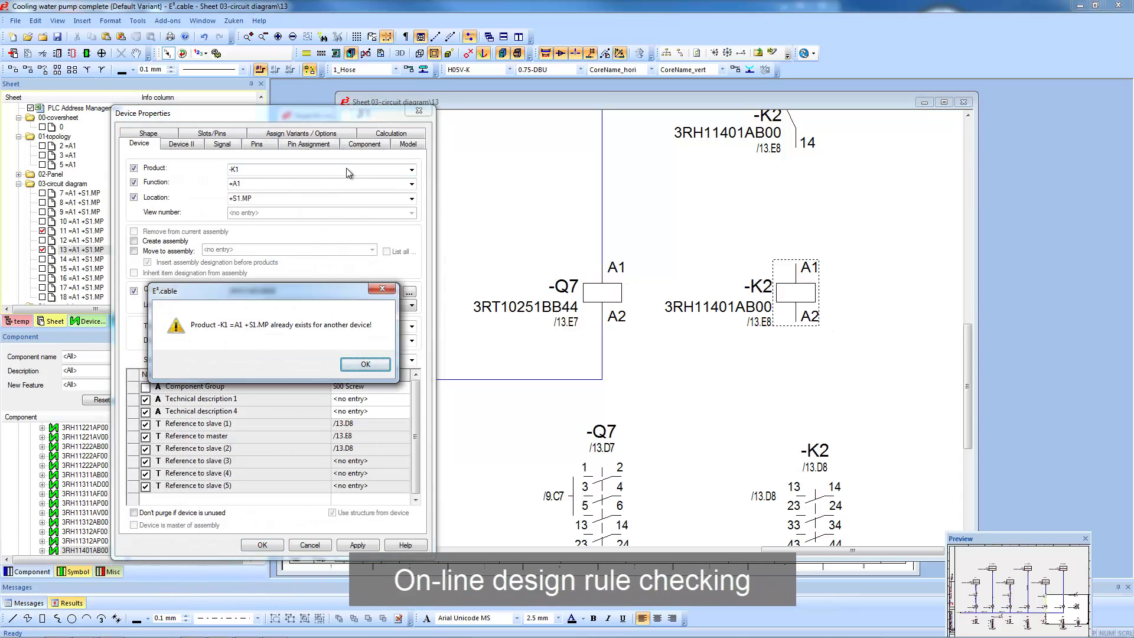
key(Return)
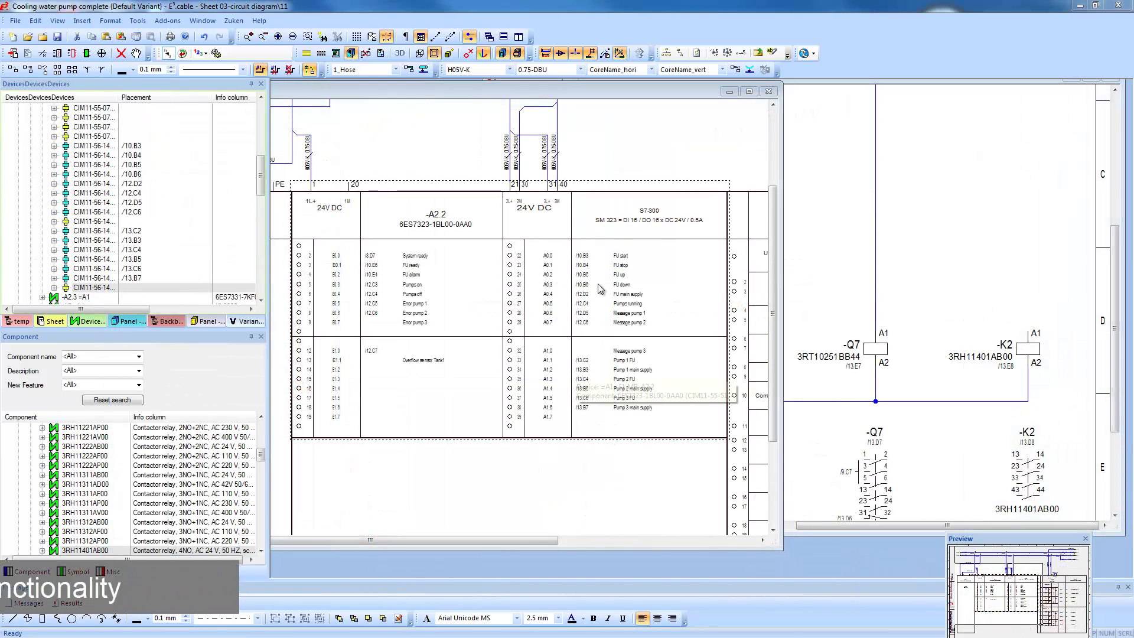
Step: Locate PLC module -A2.2 in the device tree, place its output A1.7 above the -K2 coil, and connect pin 39 to coil pin A1
right_click(605, 249)
mouse_move(650, 290)
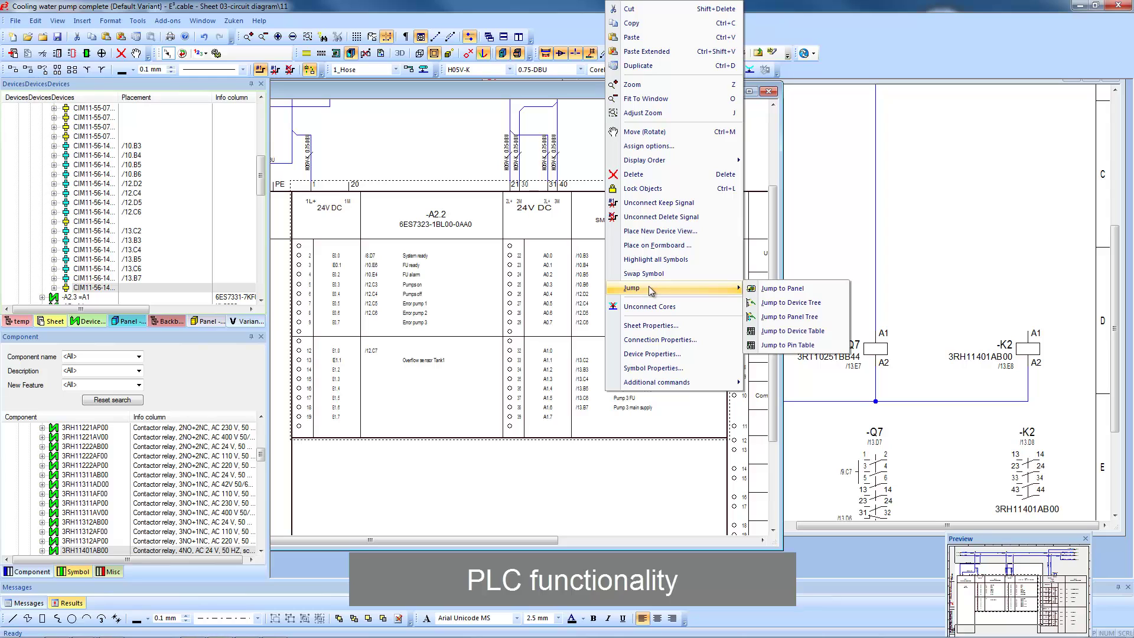
click(790, 303)
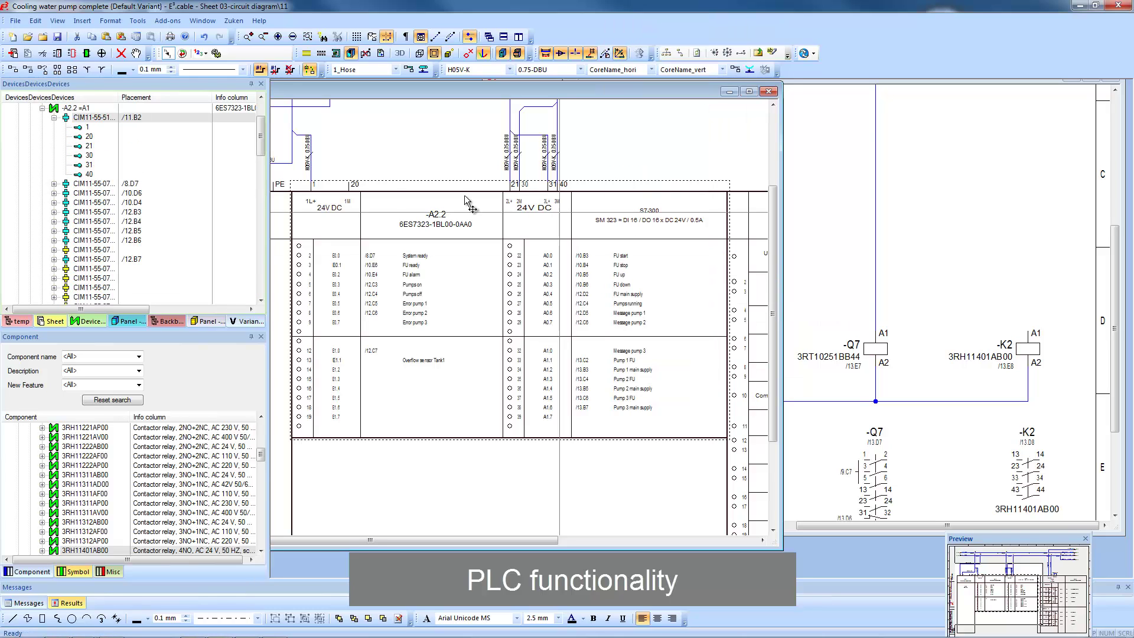
click(125, 202)
scroll(124, 211, down, 8)
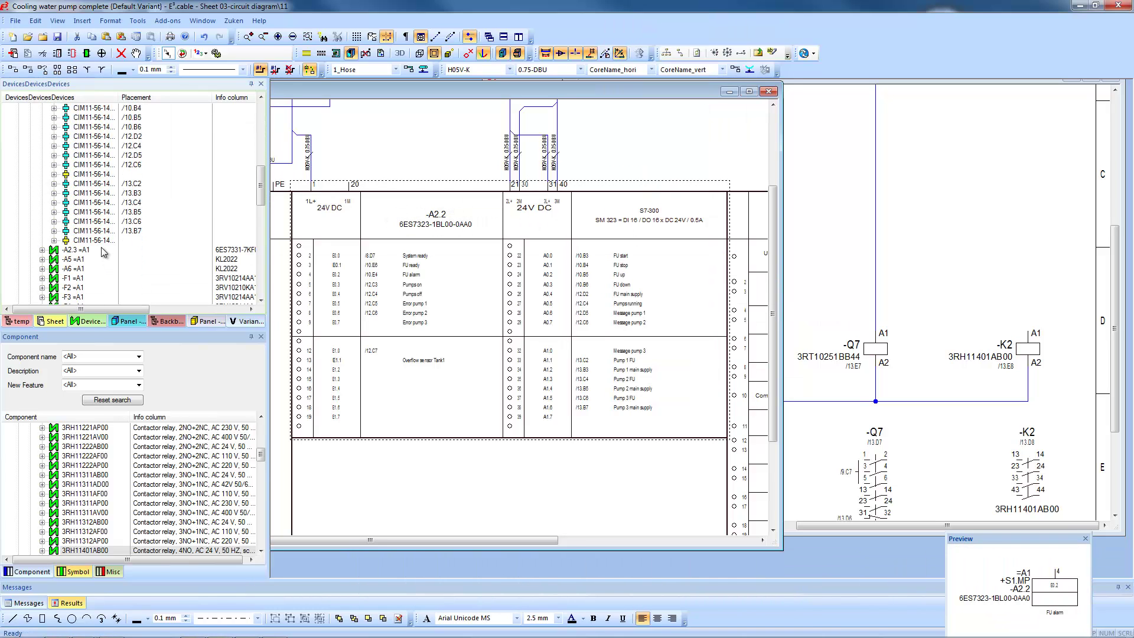
drag(101, 242, 1026, 167)
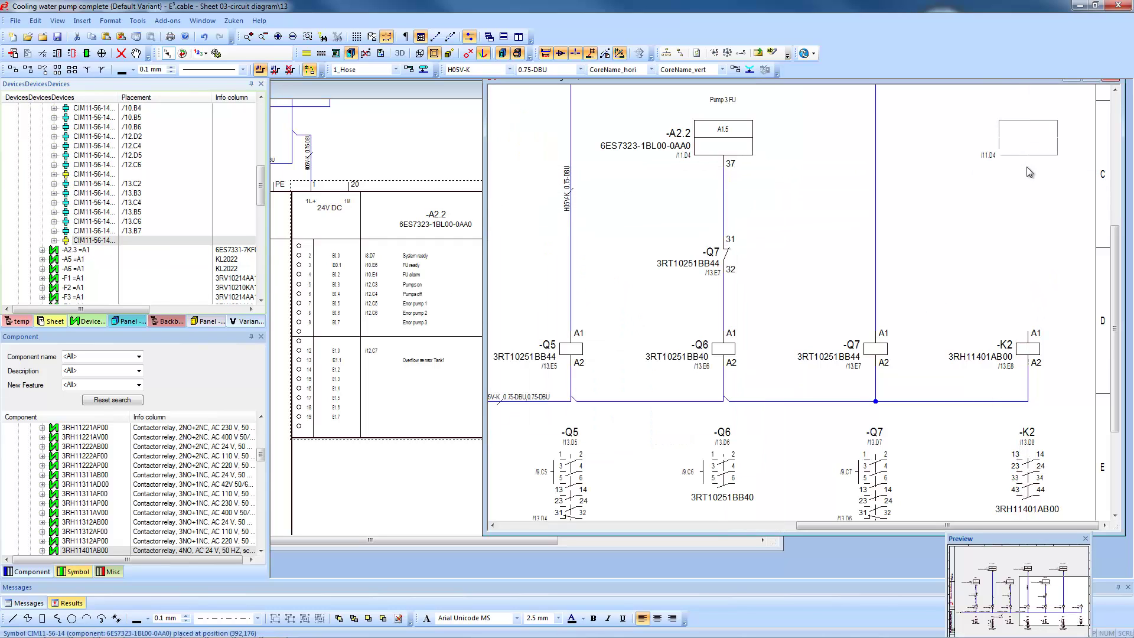
click(1029, 167)
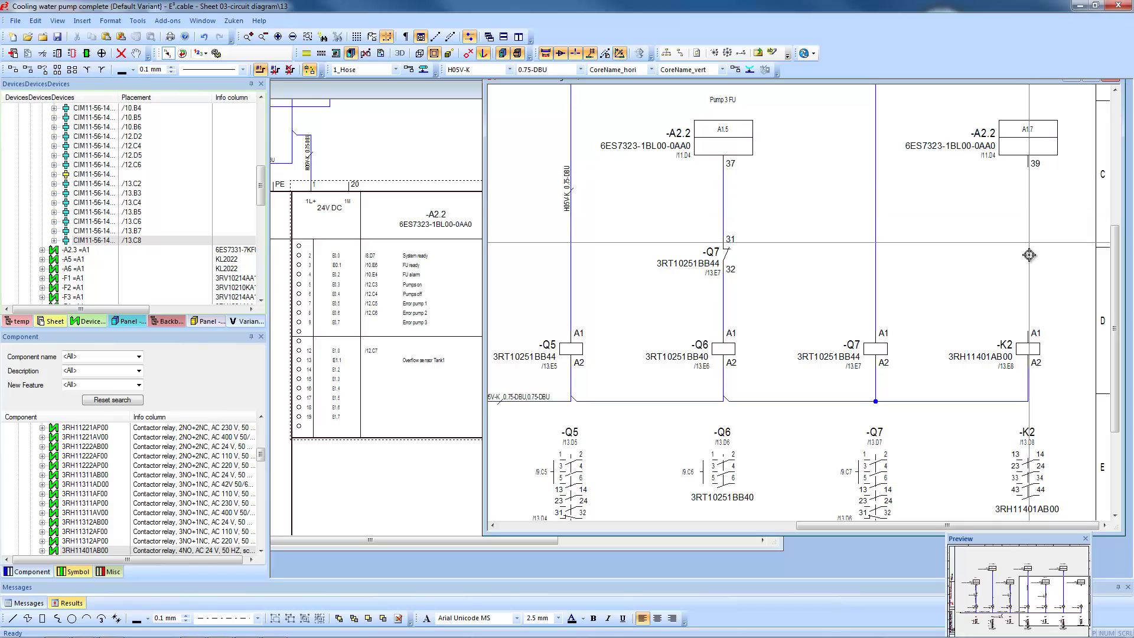
click(1030, 333)
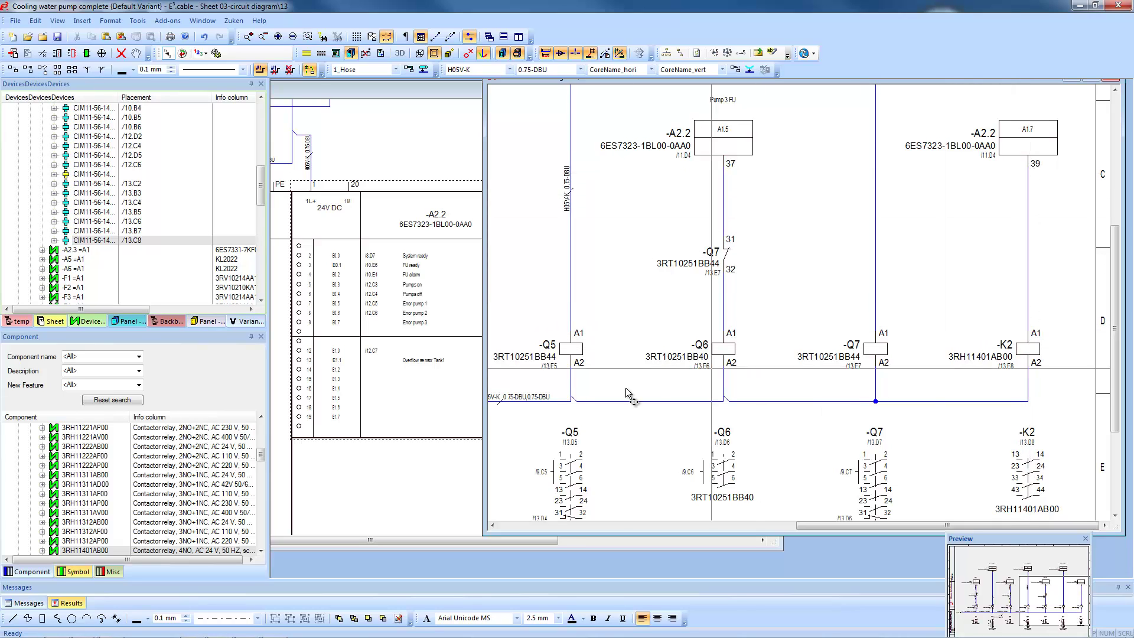
Step: Follow the A1.7 cross-reference from the PLC module on sheet 11 to its symbol on sheet 13 and back
click(418, 470)
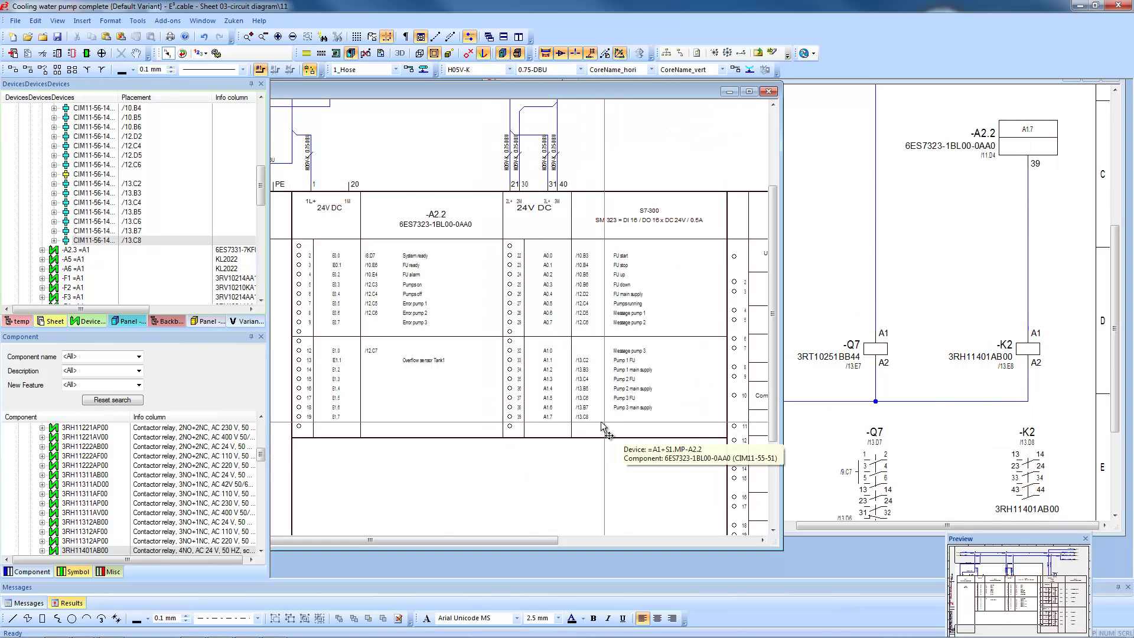
right_click(583, 416)
mouse_move(628, 355)
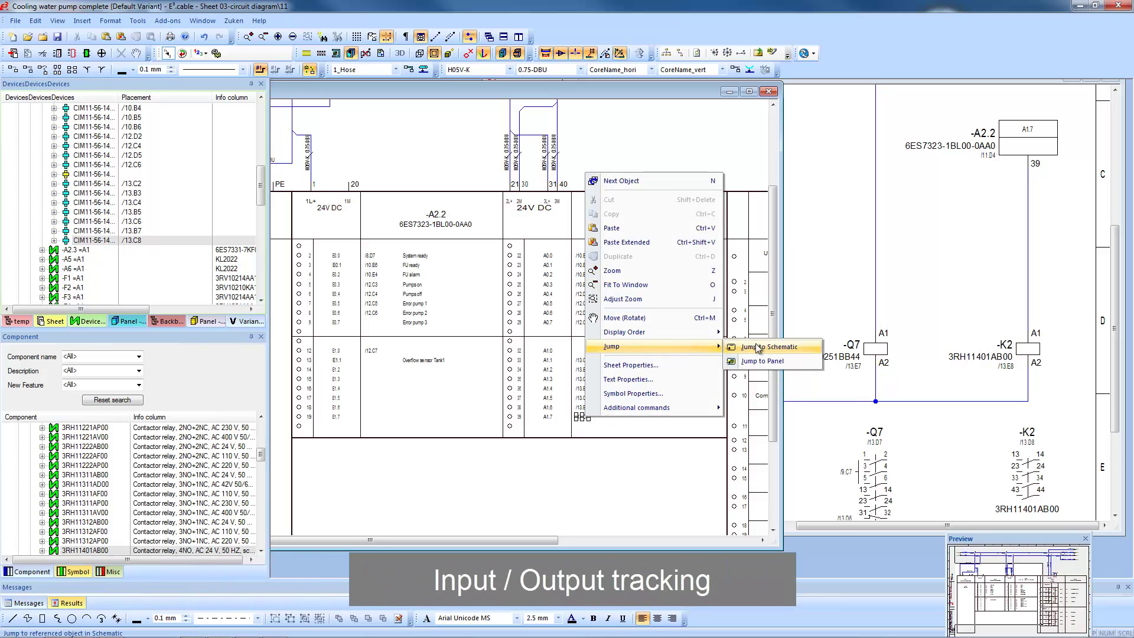
click(757, 348)
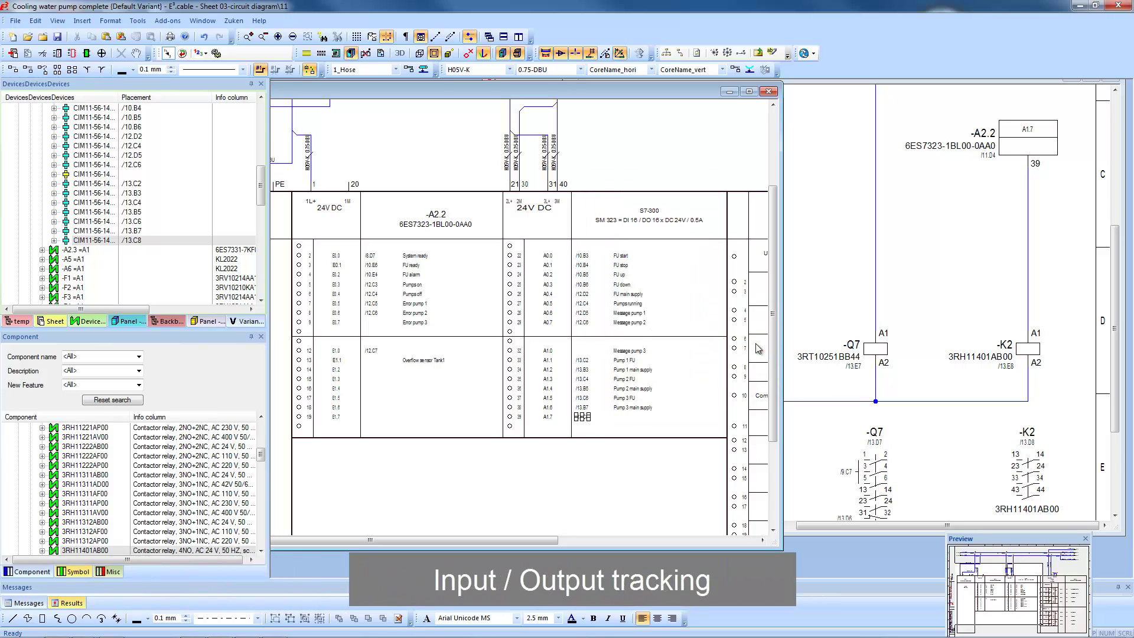
right_click(994, 164)
mouse_move(1027, 317)
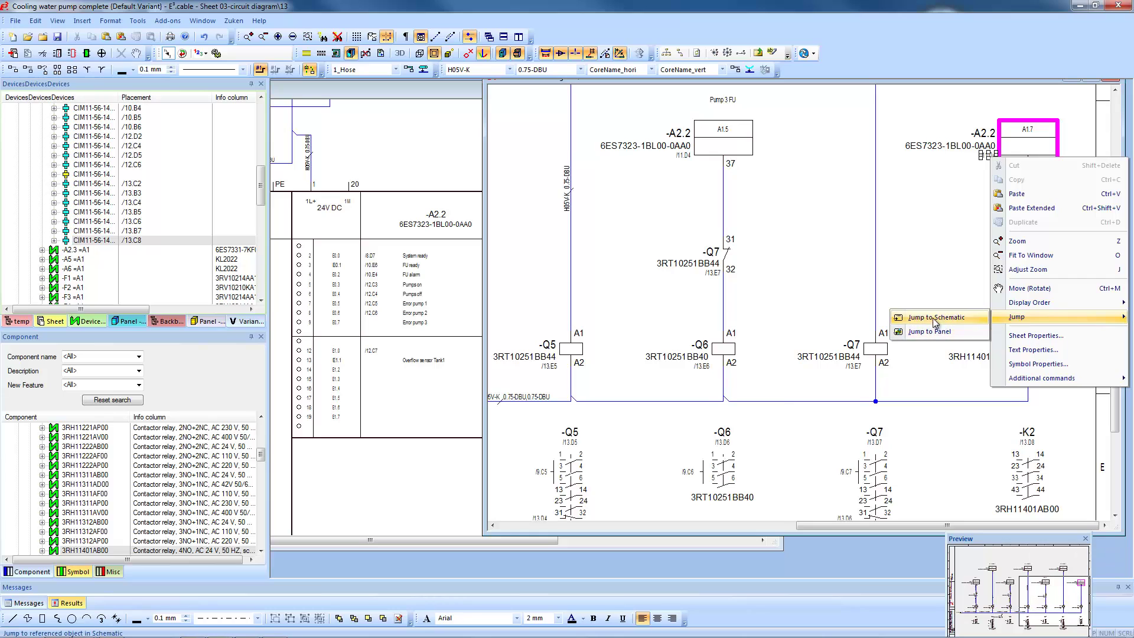
click(933, 319)
Step: Open the PLC Address Management spreadsheet in Excel through the PLC Interface add-on and load the project's PLC addresses
click(172, 23)
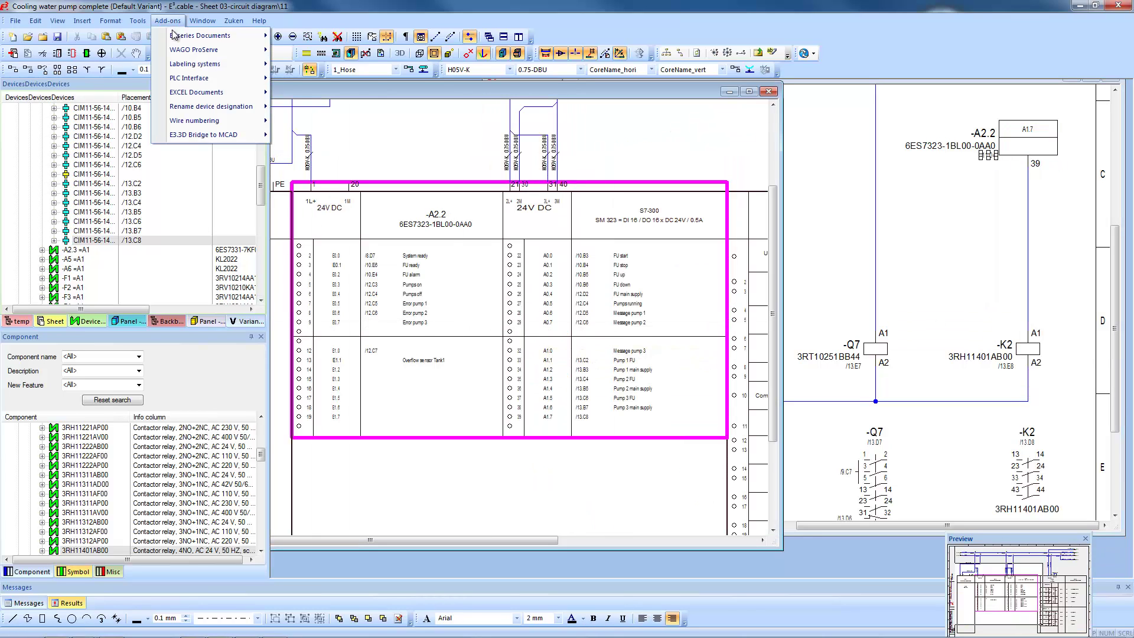
mouse_move(203, 83)
click(293, 92)
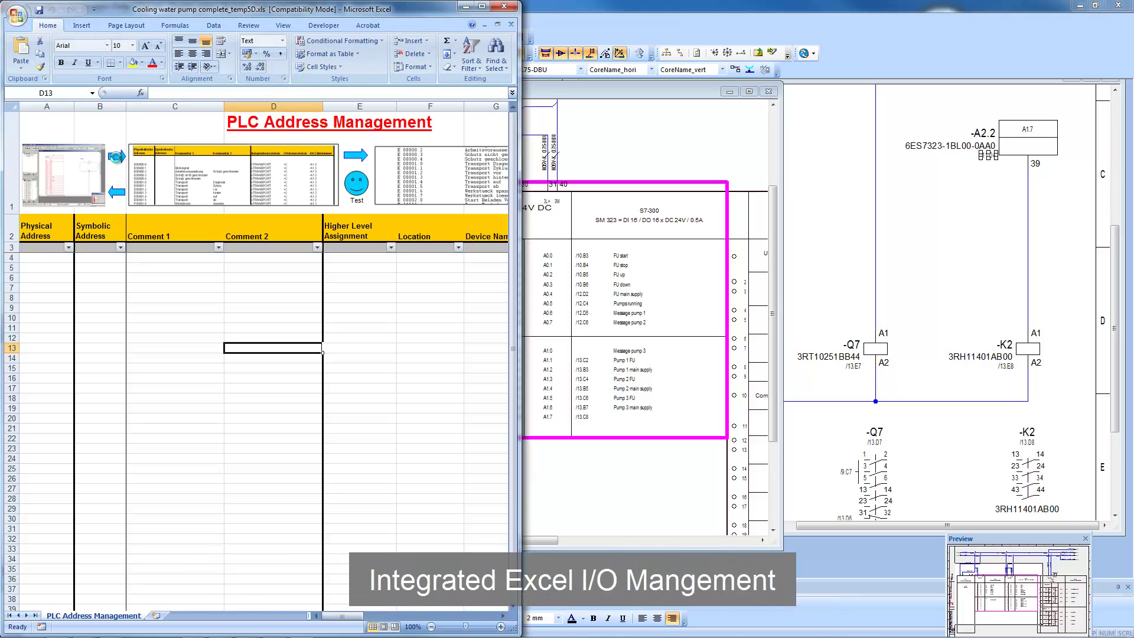
click(262, 401)
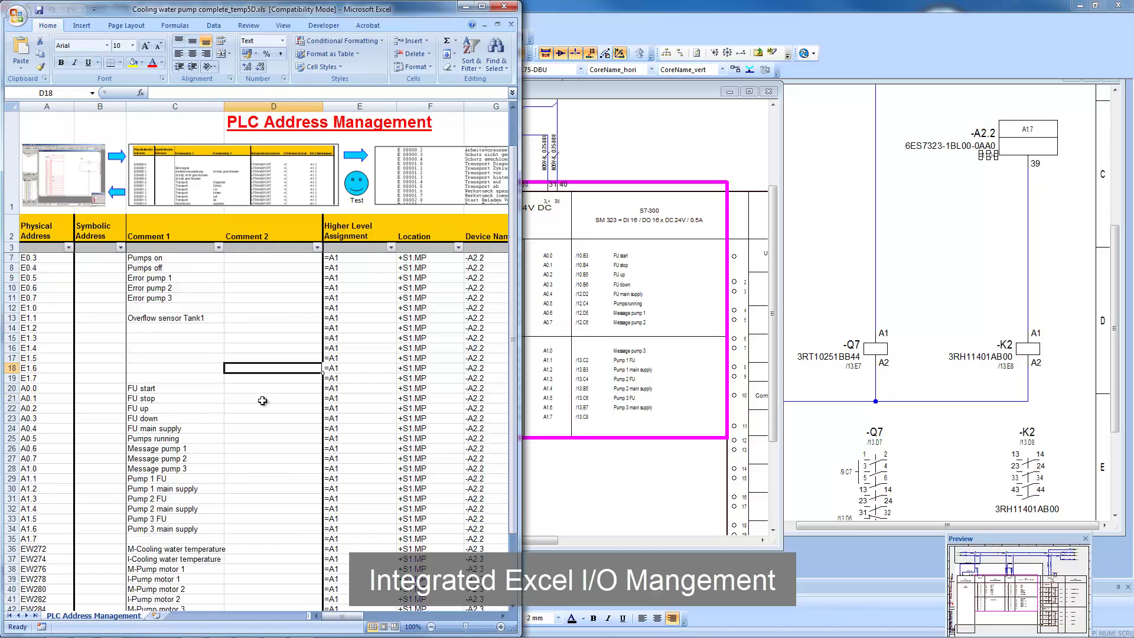
Step: Enter "Overflow tank 1" as Comment 1 for address A1.7 and update the drawing from the spreadsheet
scroll(262, 401, down, 4)
click(169, 448)
text(Over)
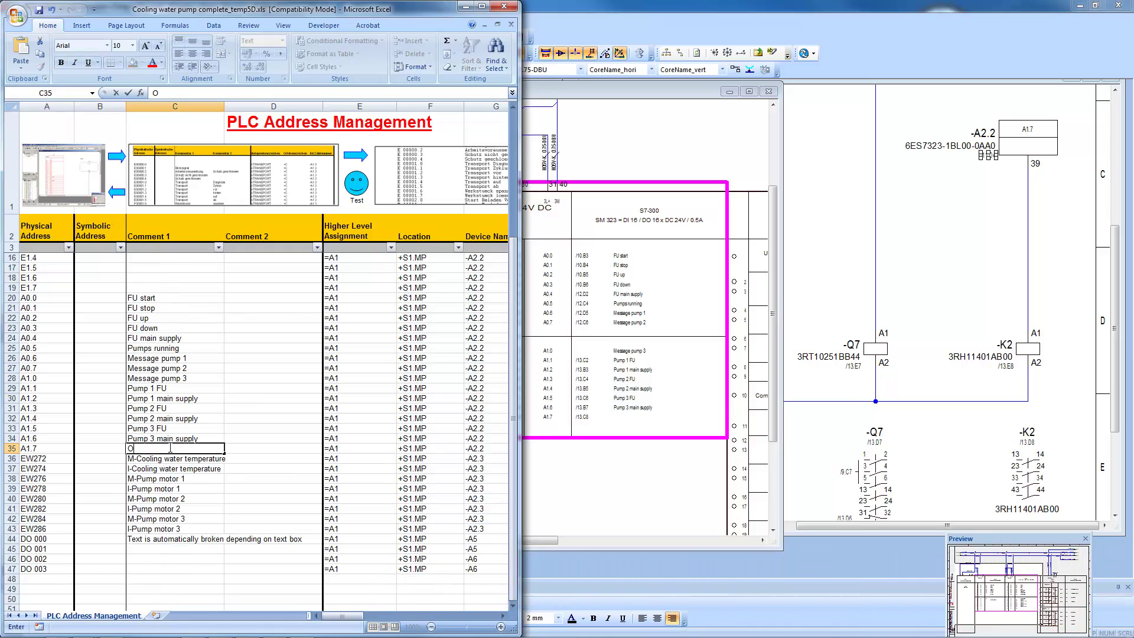
text(flow tank 1)
key(Return)
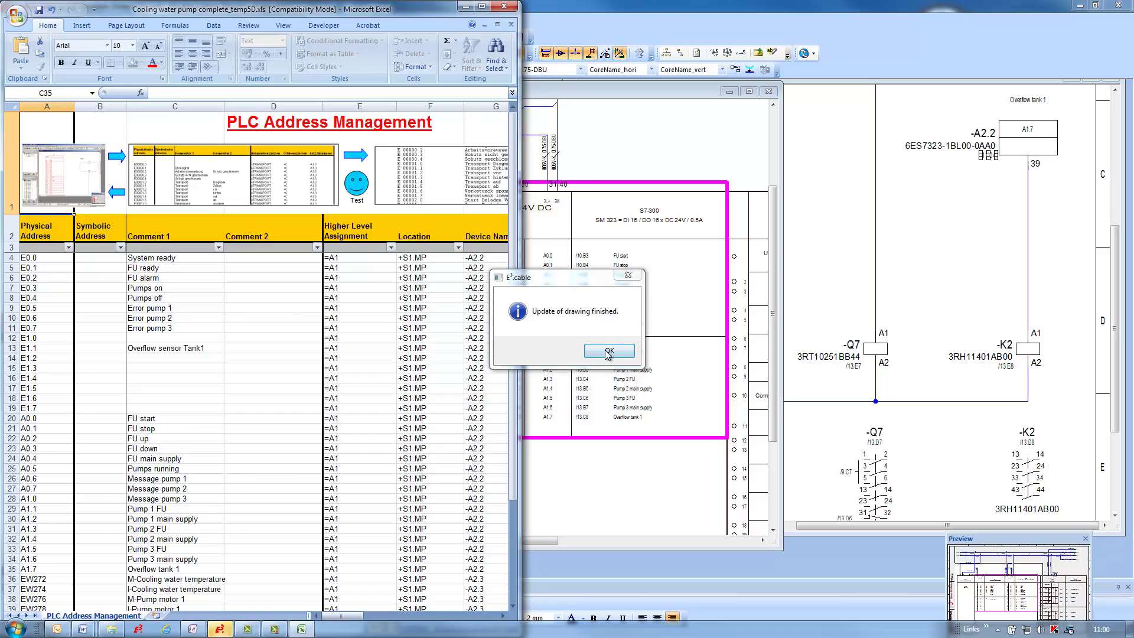
click(608, 350)
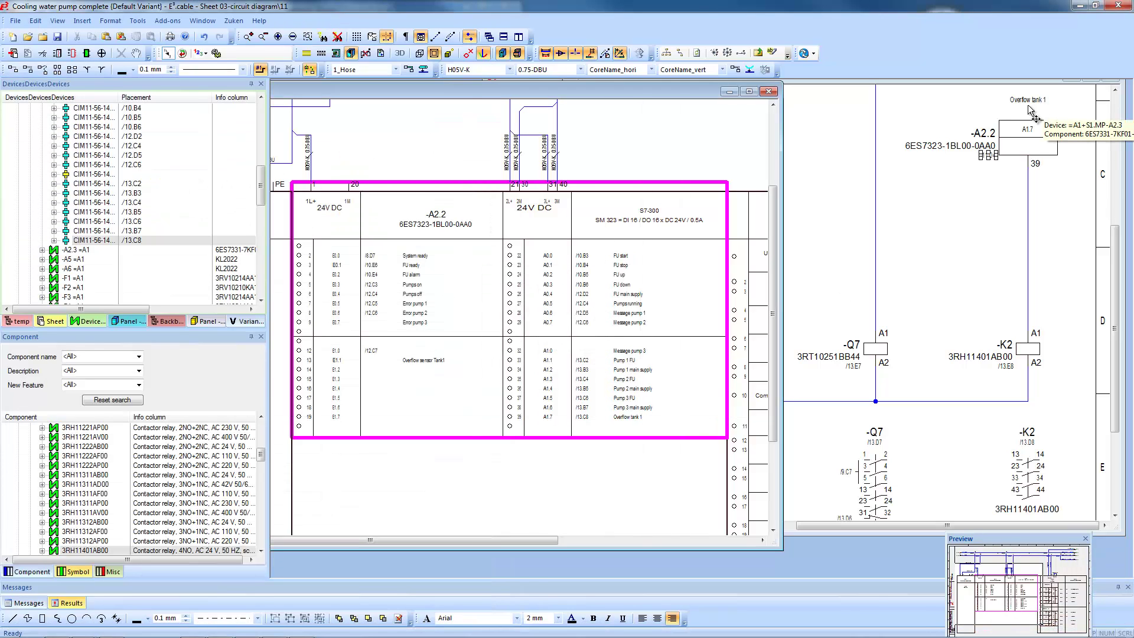
Step: Return to Excel, test the PLC list for duplicate addresses and output it as a PLC assignment text file
click(278, 629)
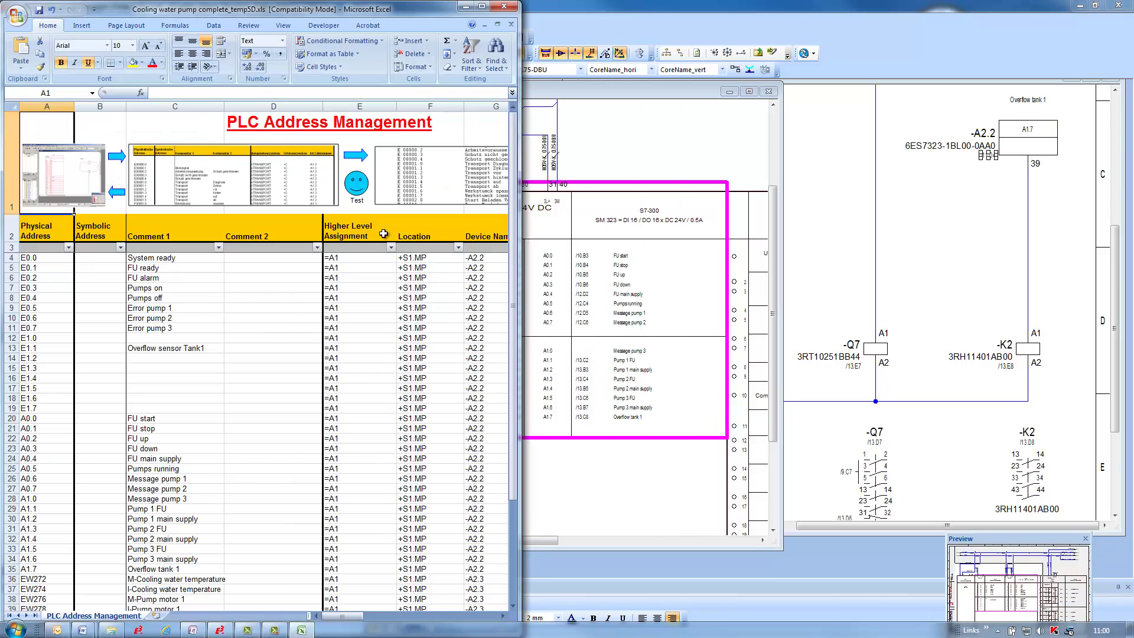
click(356, 177)
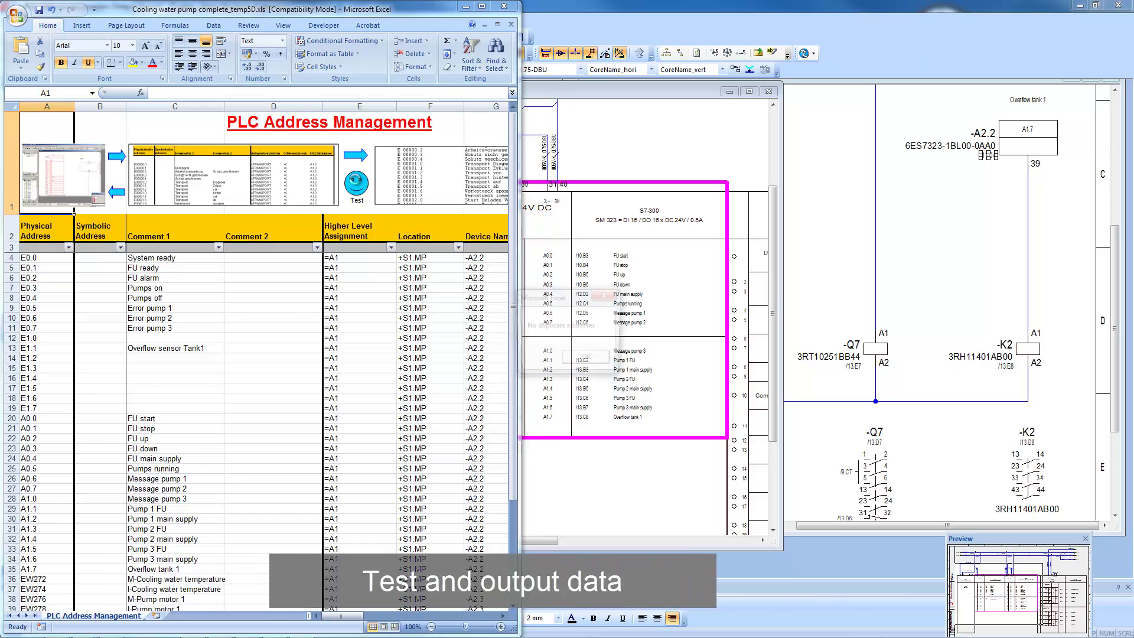
click(586, 360)
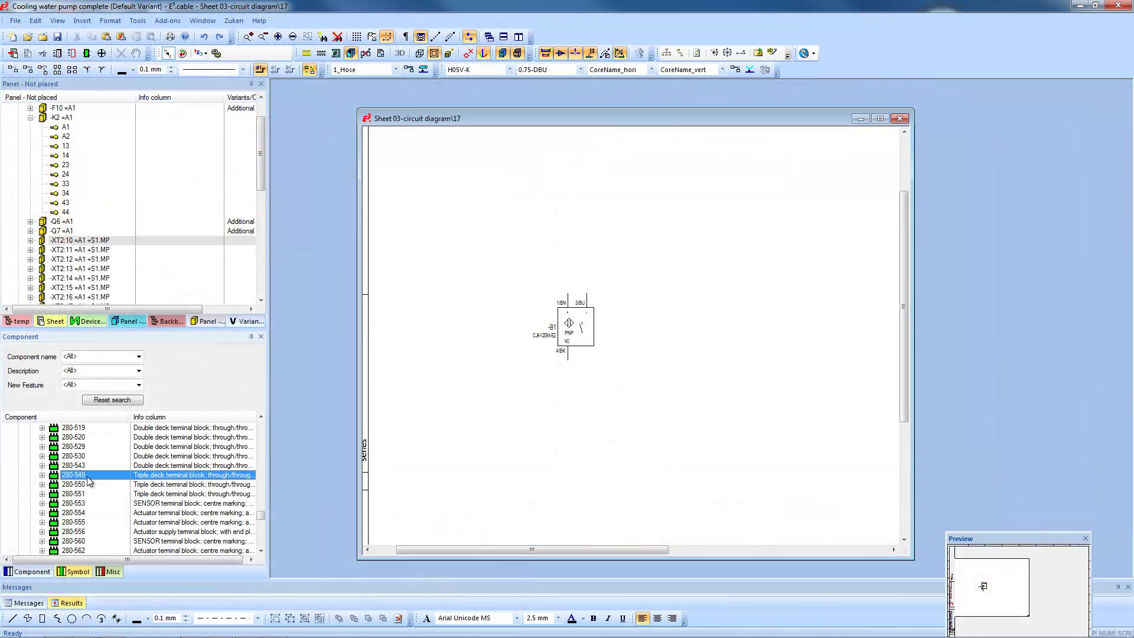
Step: Place the three levels of triple-deck terminal 280-549 at sensor -B1, two above and one below, and connect them to its pins
drag(86, 476, 567, 198)
right_click(567, 197)
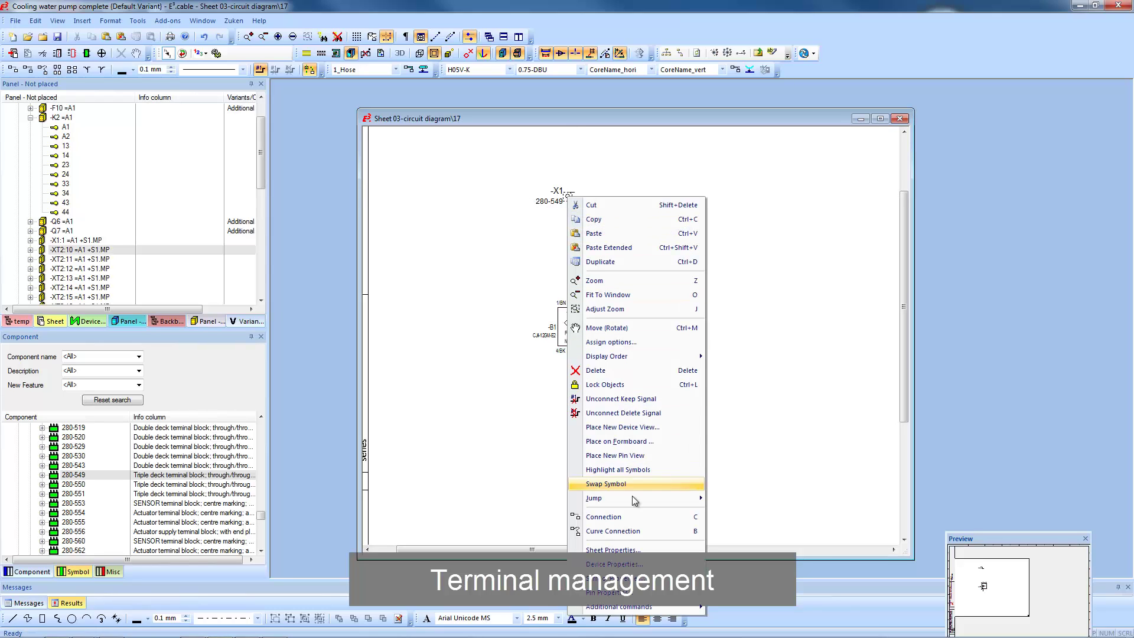
click(739, 500)
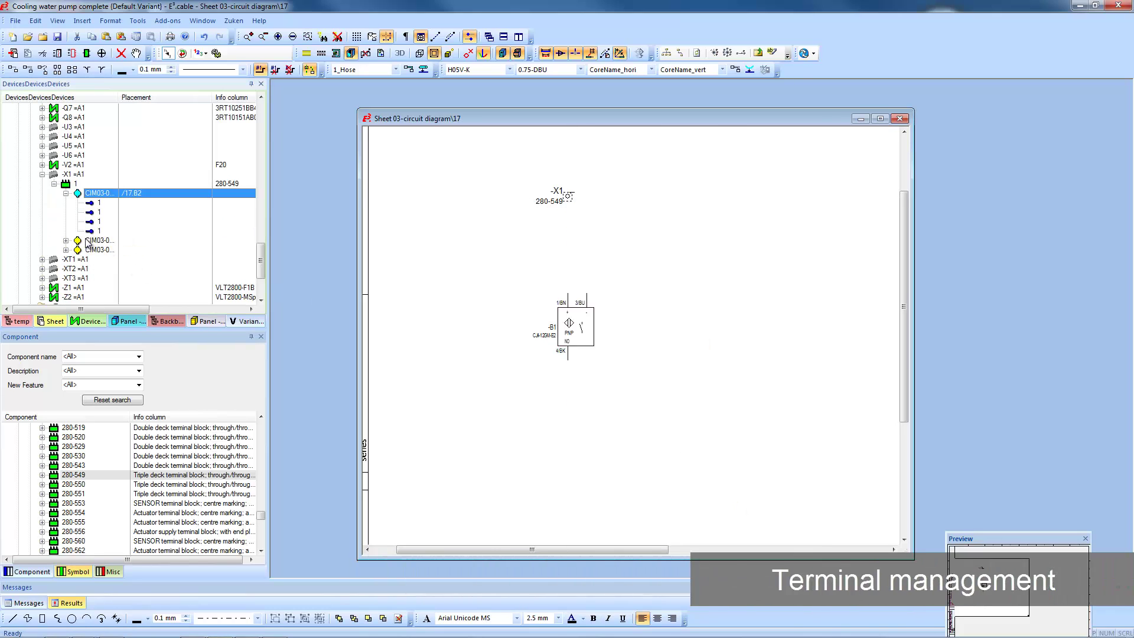
click(586, 253)
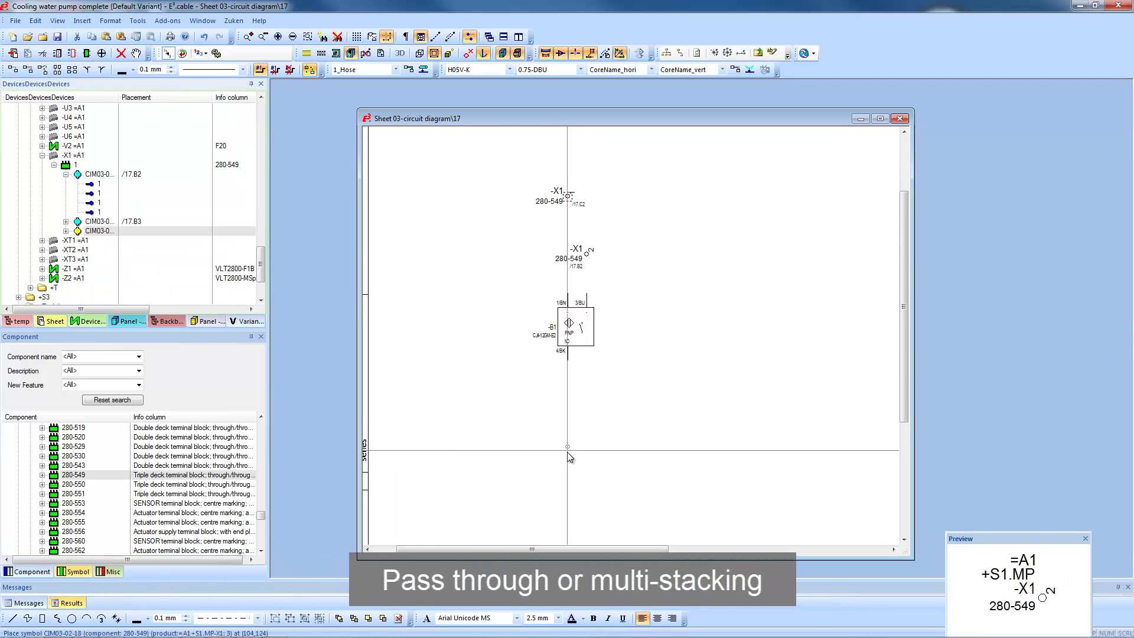
click(568, 469)
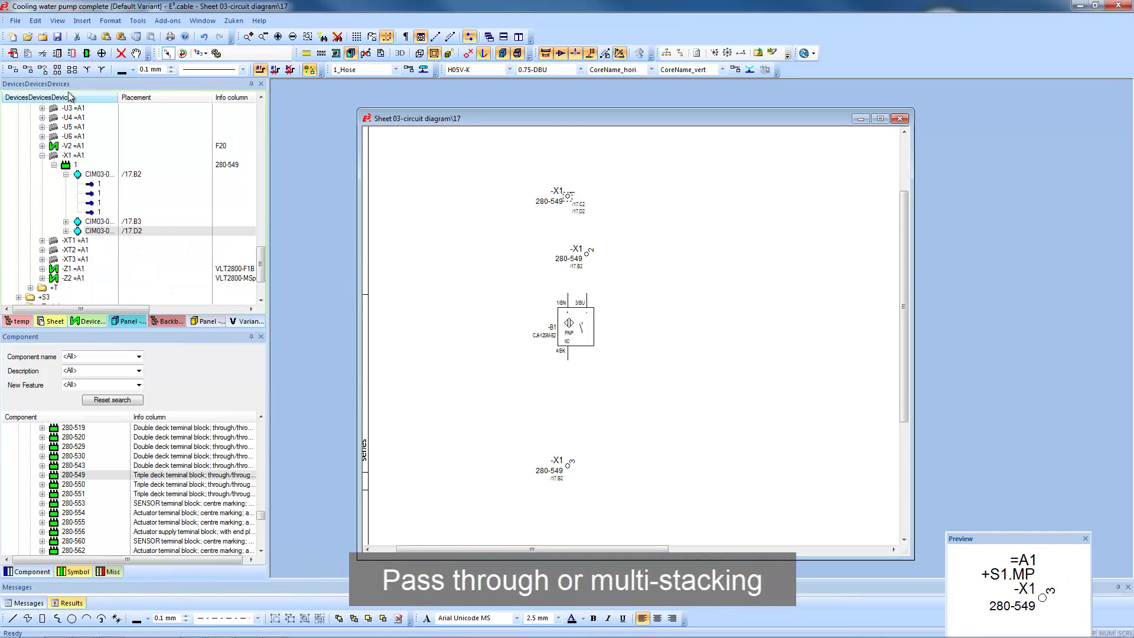
click(58, 70)
mouse_move(520, 177)
mouse_down()
mouse_move(630, 476)
mouse_move(623, 528)
mouse_up()
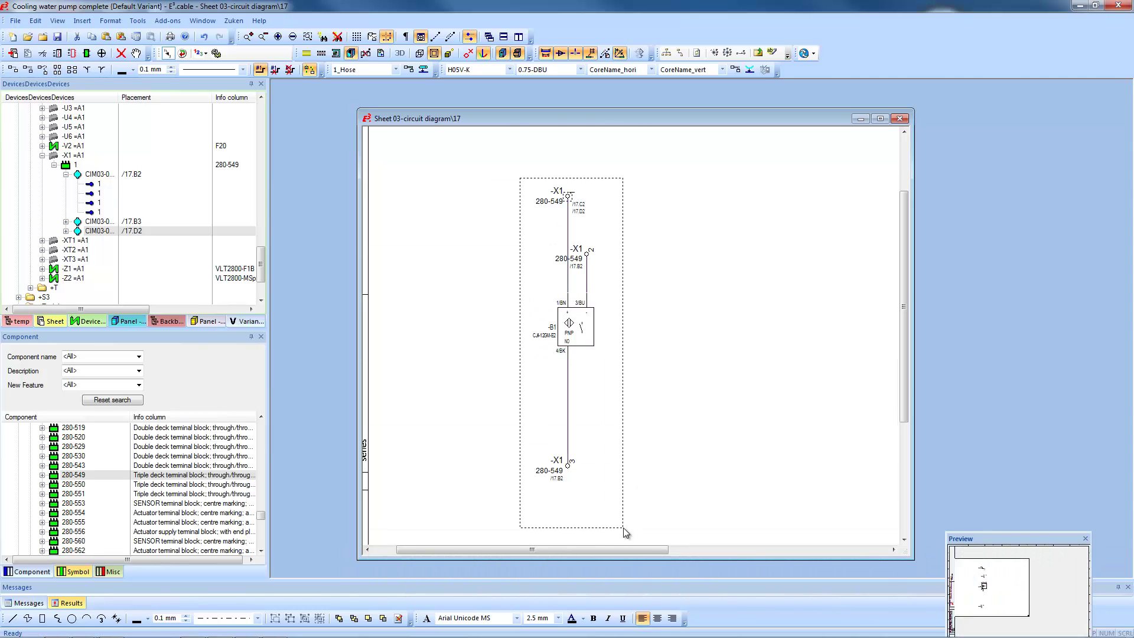
Step: Assign cores WH, BN and GN of cable -W1 to the three connections between sensor -B1 and the -X1 terminals
drag(263, 275, 265, 297)
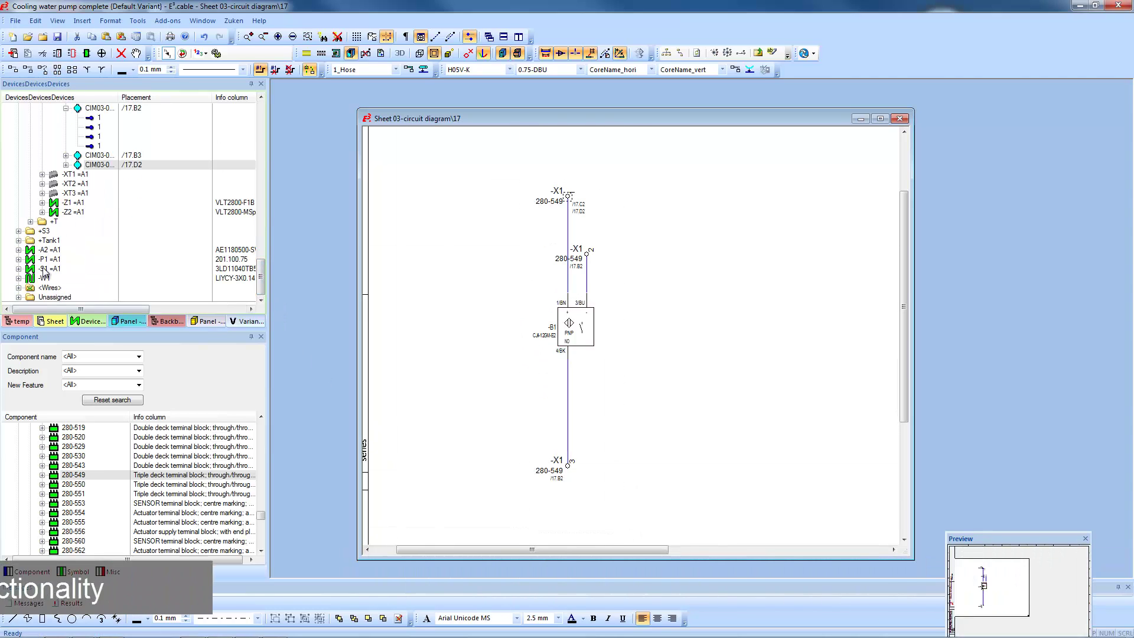
click(19, 279)
click(31, 288)
click(67, 278)
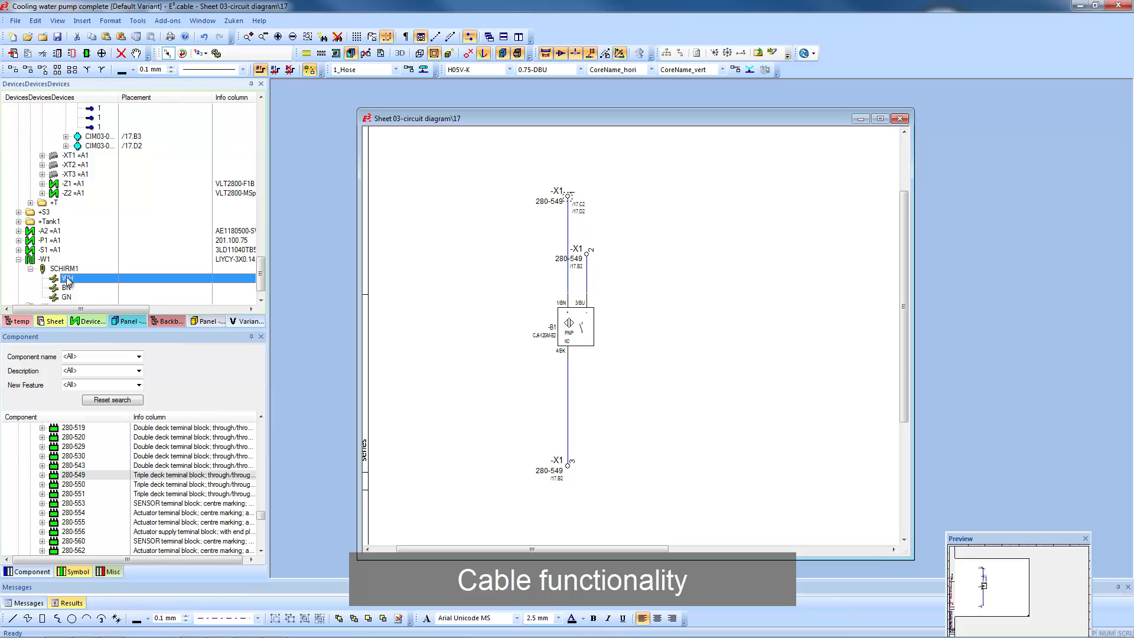
shift+click(75, 296)
right_click(77, 293)
click(118, 301)
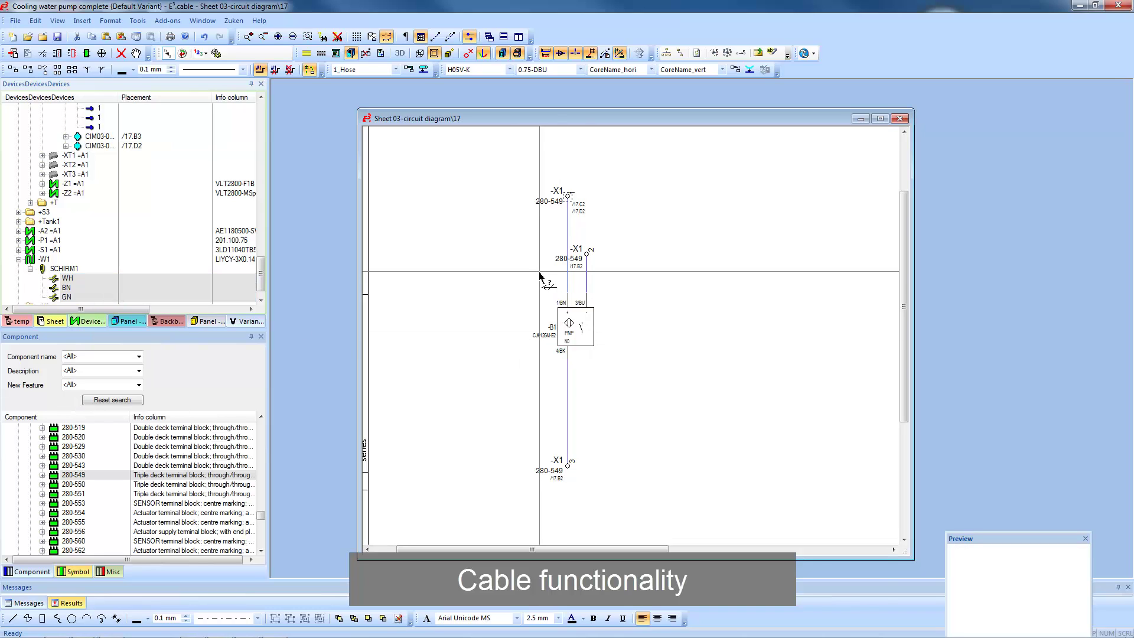
click(589, 389)
Step: Copy the complete -B1 sensor circuit with its terminals and cable cores and paste a copy beside the original at the same height
click(582, 339)
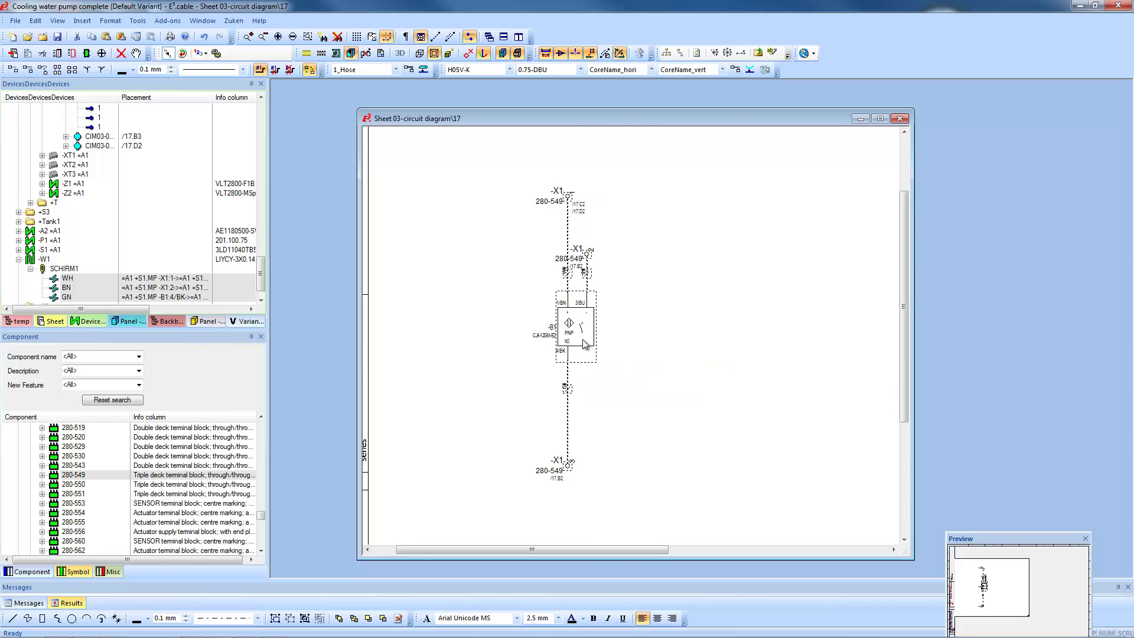
right_click(582, 339)
click(643, 23)
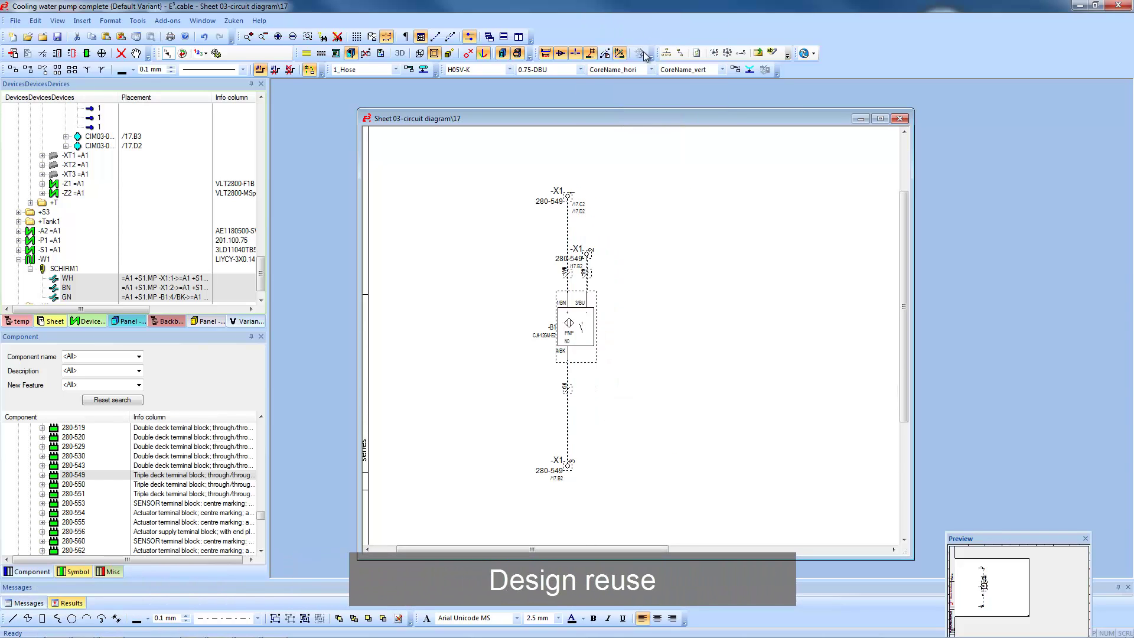
right_click(692, 325)
click(715, 358)
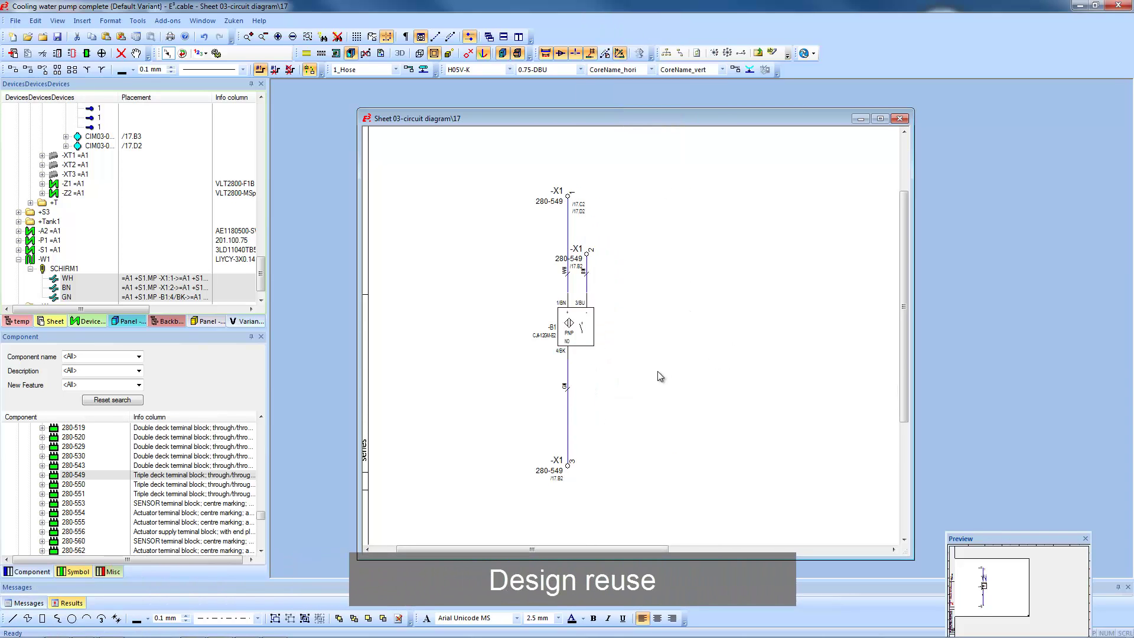
click(656, 468)
Step: Paste two more copies of the sensor circuit in line with the existing ones, making a row of four
right_click(732, 329)
click(772, 367)
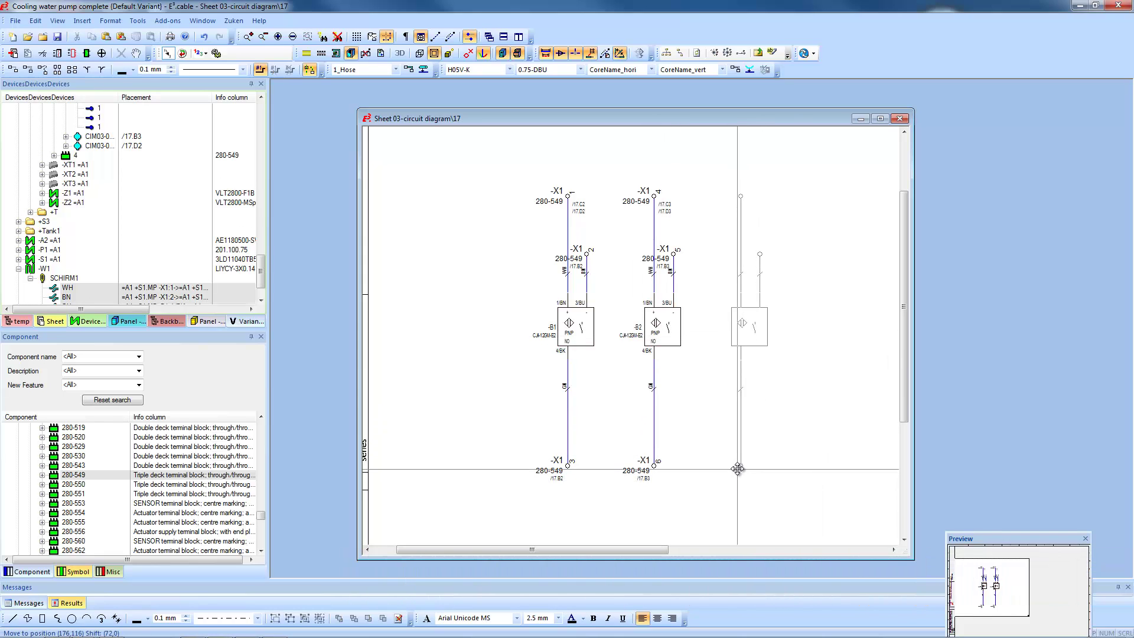
click(731, 467)
right_click(791, 435)
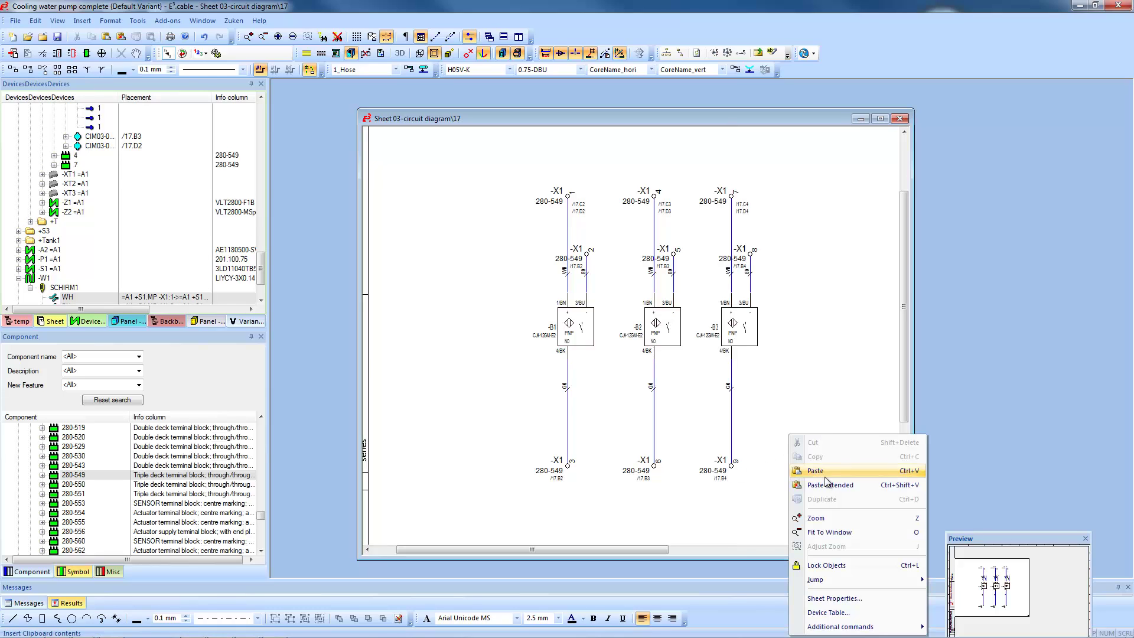
click(825, 471)
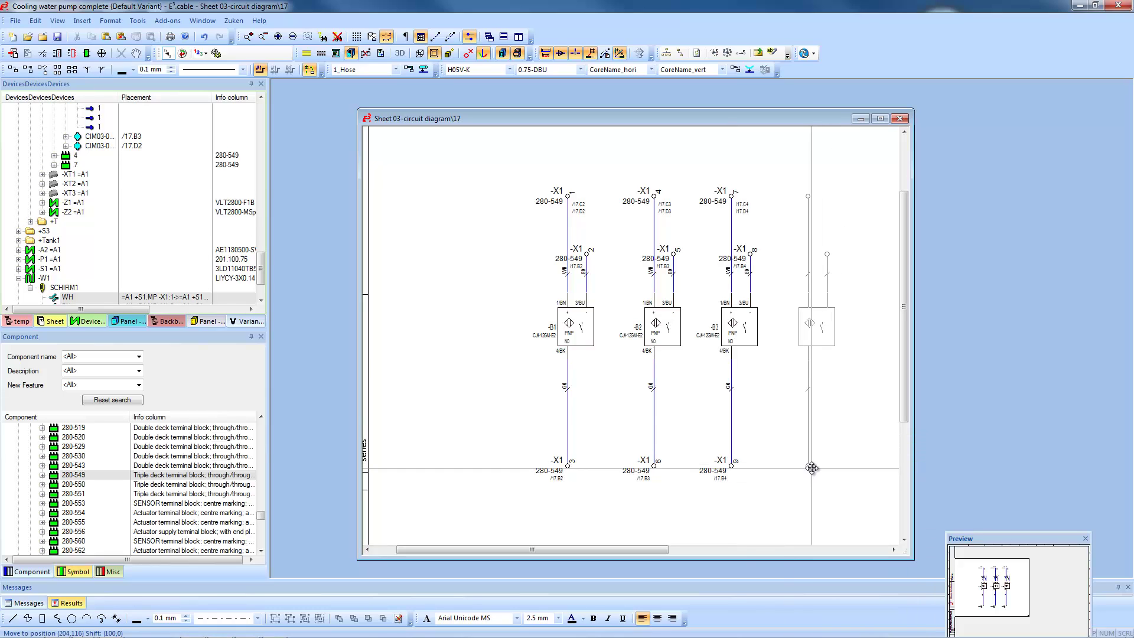
click(813, 472)
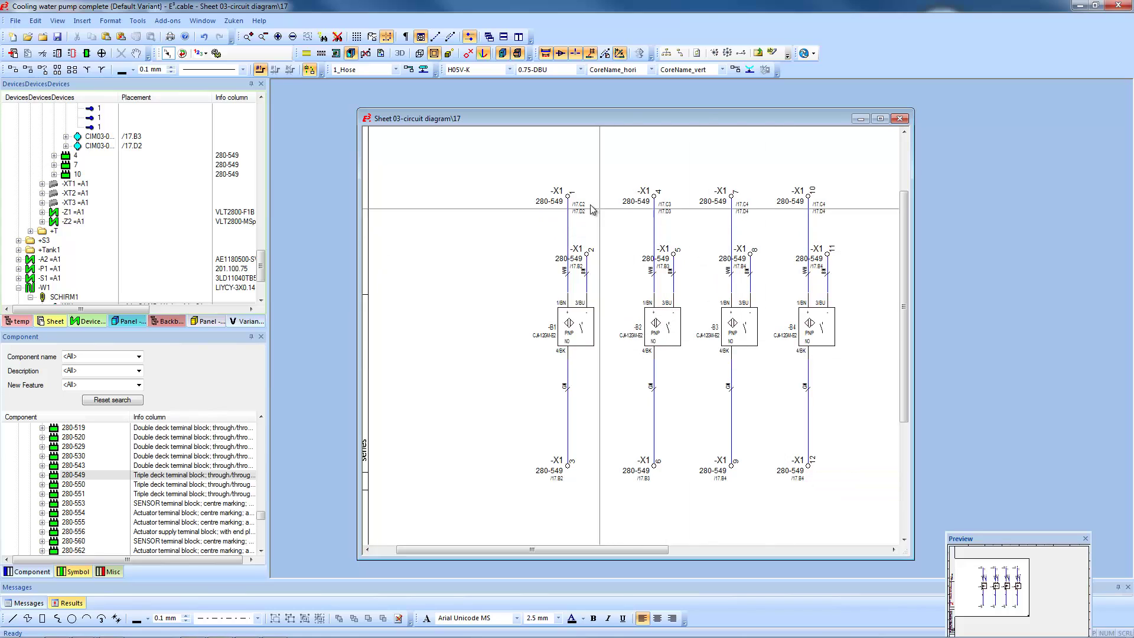
Step: Find terminal strip -X1 in the device tree and insert its terminal plan with sheet format A3-TPH_N, table symbol TAB-H_N and Autocompress
right_click(575, 209)
mouse_move(696, 317)
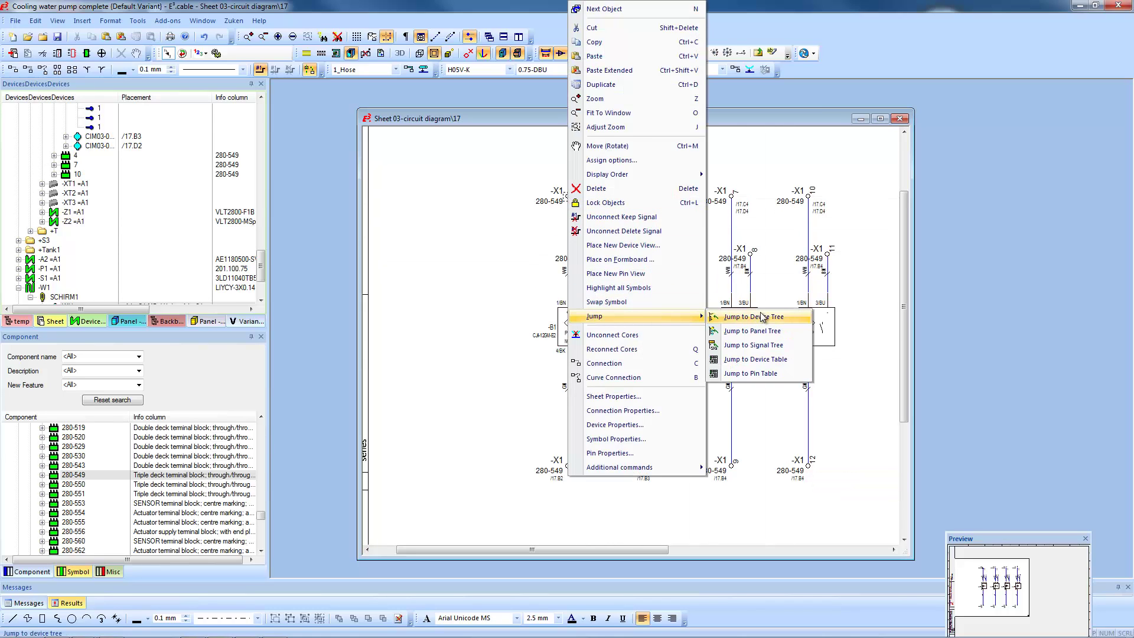
click(762, 319)
scroll(250, 230, up, 3)
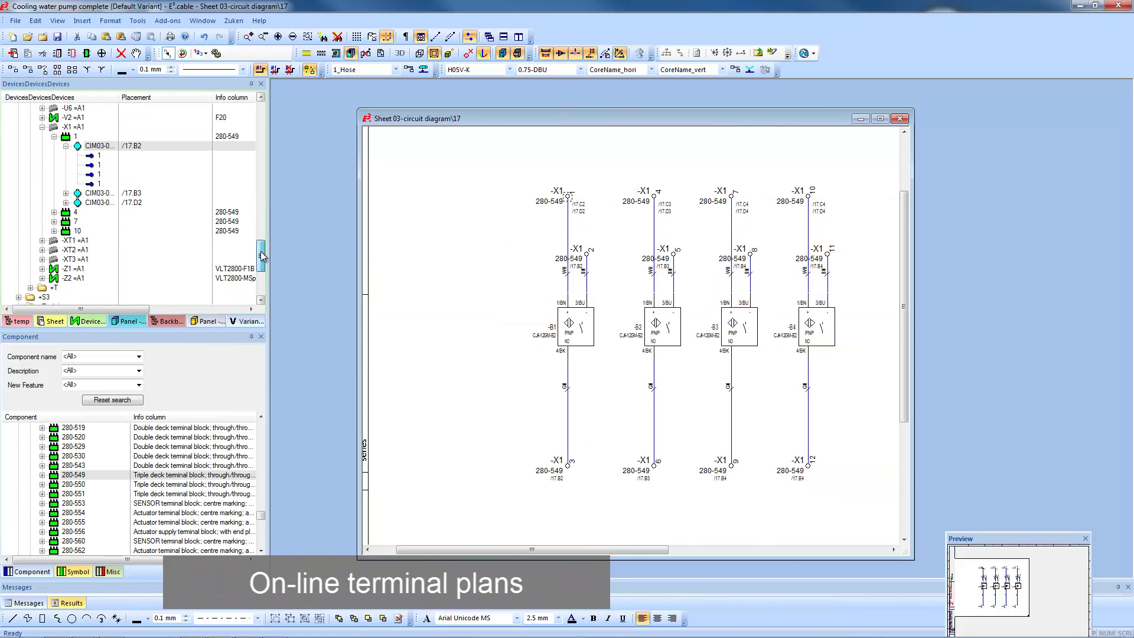
right_click(82, 178)
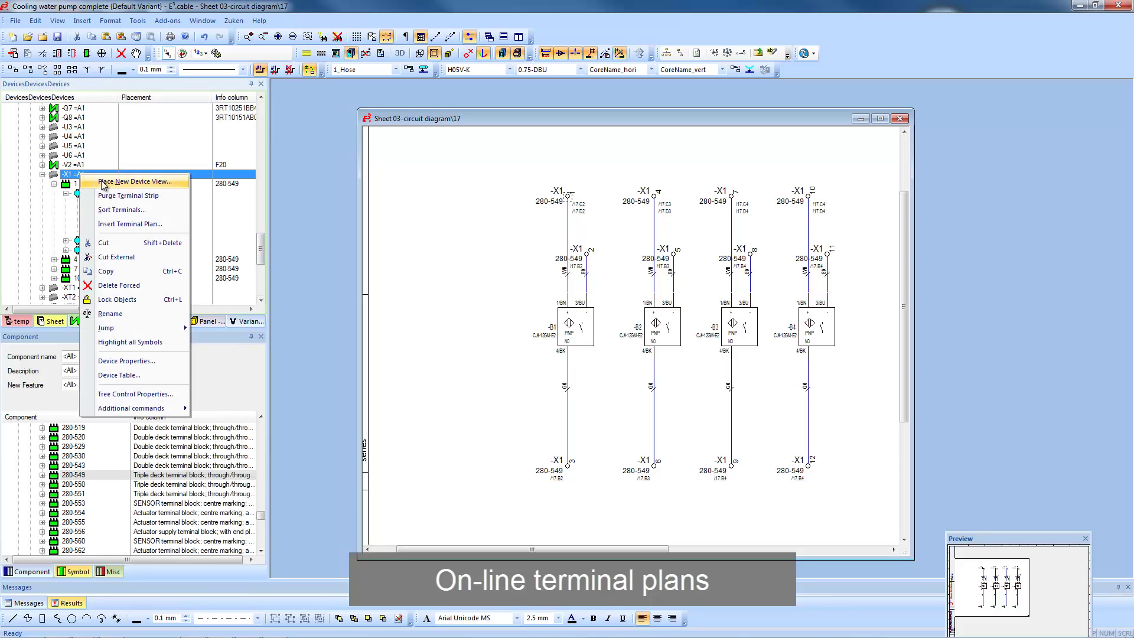
click(114, 226)
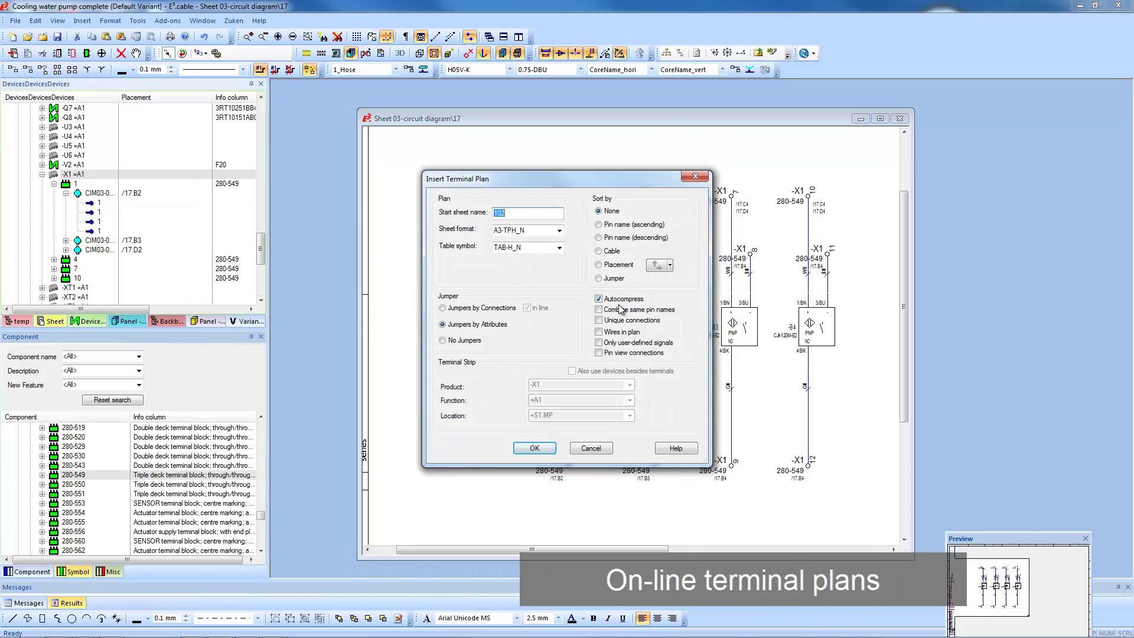
click(532, 450)
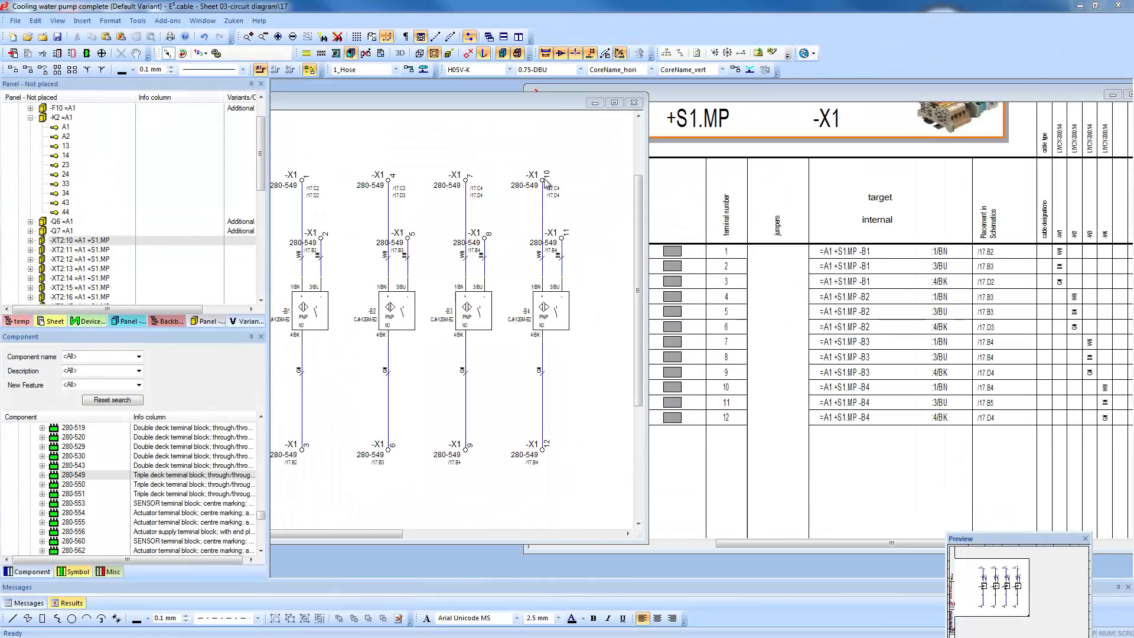
Step: Renumber the -X1 terminal pins 1 to 12 from start pin name 1 in steps of 1, using external numbering
right_click(542, 184)
click(596, 408)
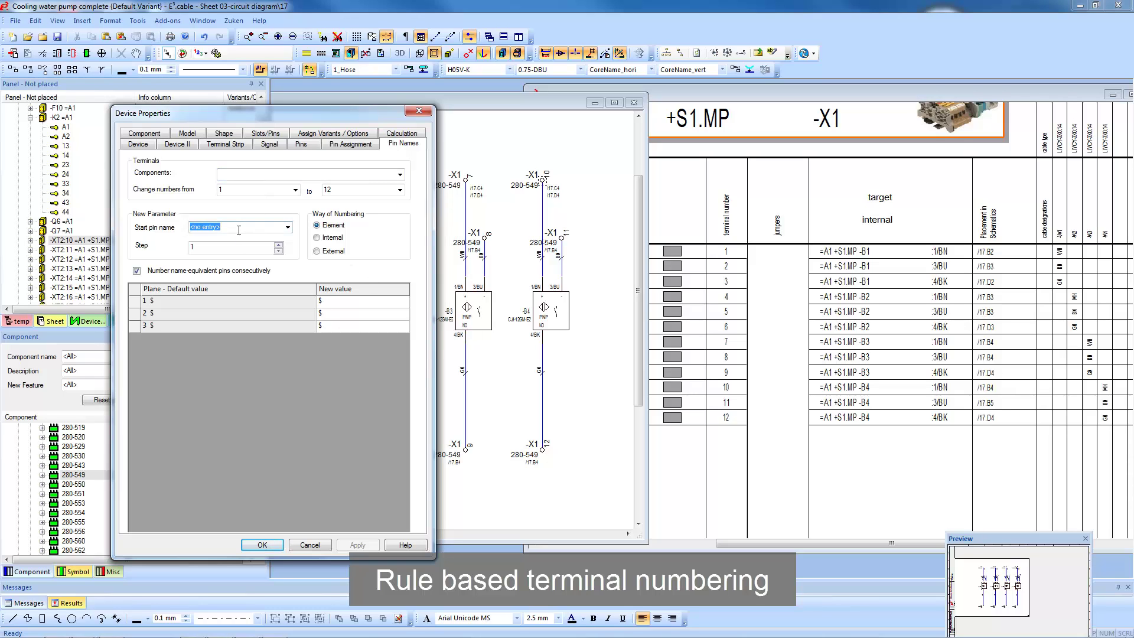
click(262, 545)
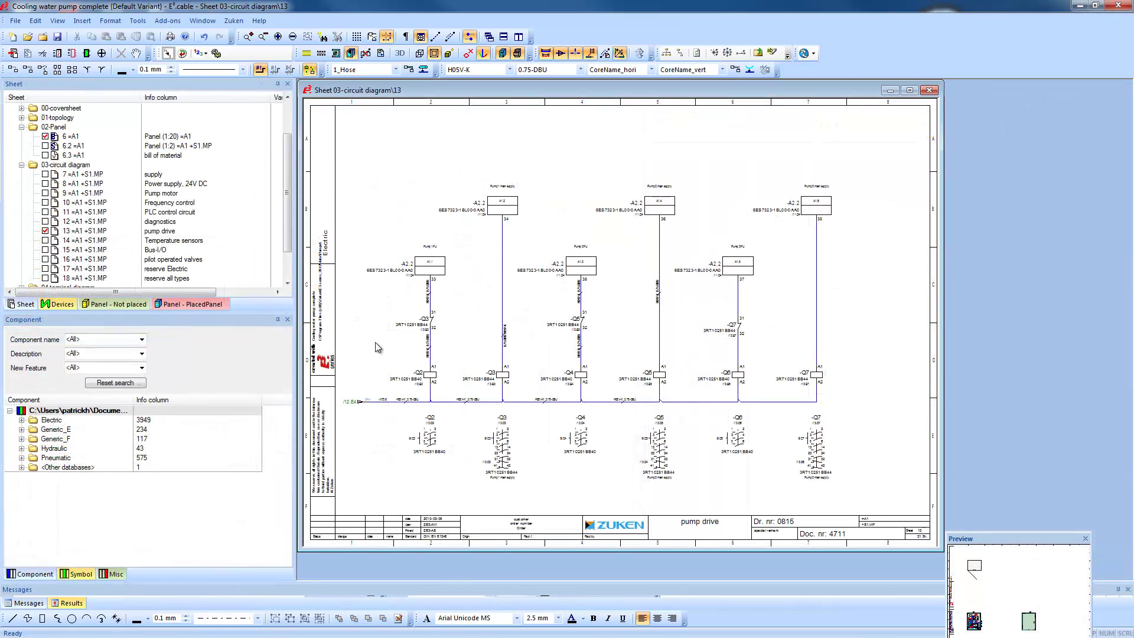
Step: Go from the -Q2 coil on sheet 13 to its contactor in the panel layout on sheet 6.2
click(529, 471)
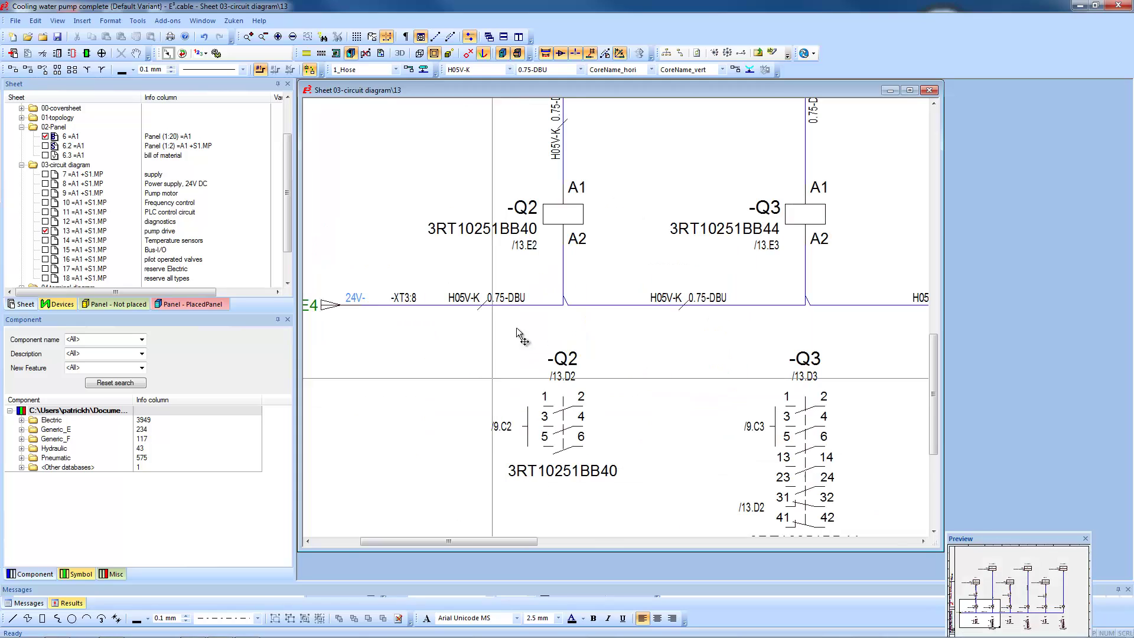
right_click(571, 218)
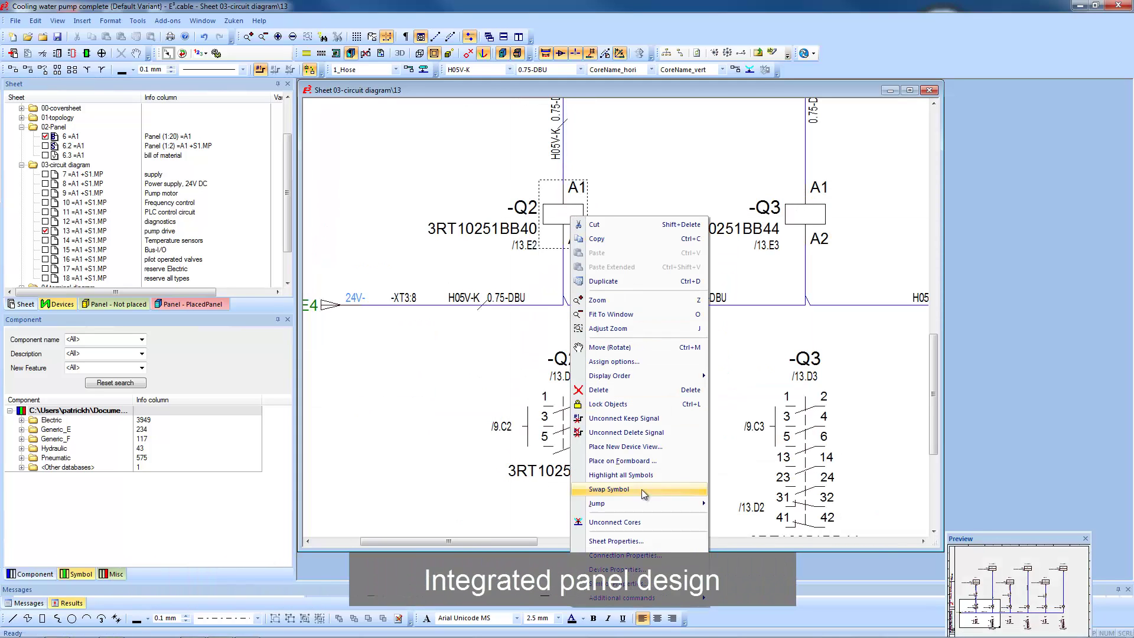
mouse_move(642, 504)
click(768, 505)
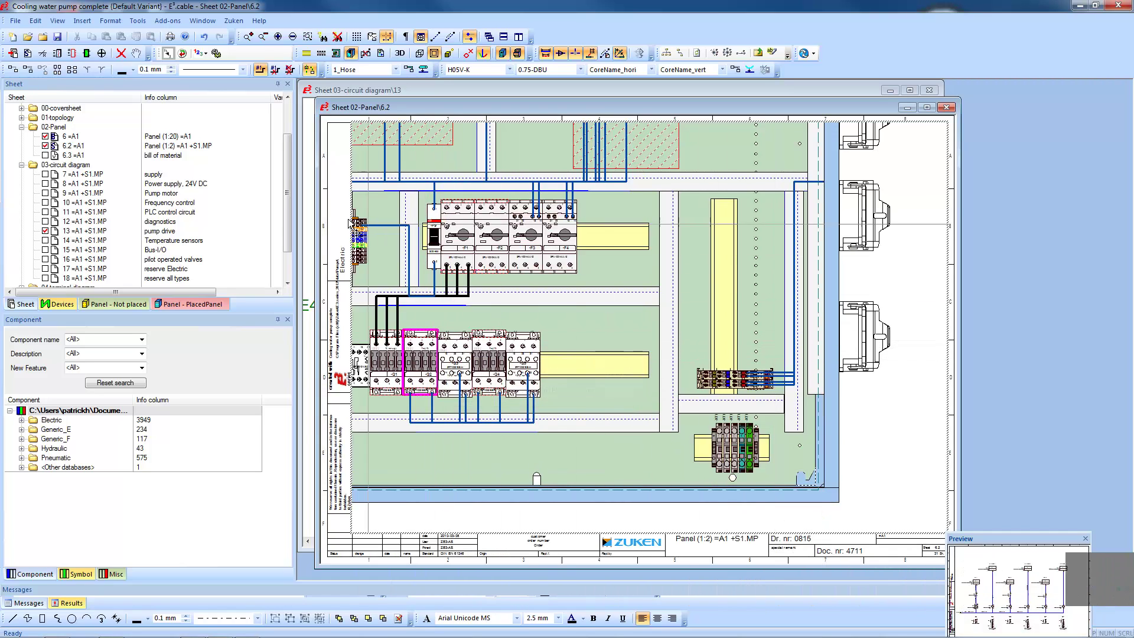
Step: Place the unplaced +S1.MP device -F10 on the upper mounting rail, directly beside -F4
click(118, 304)
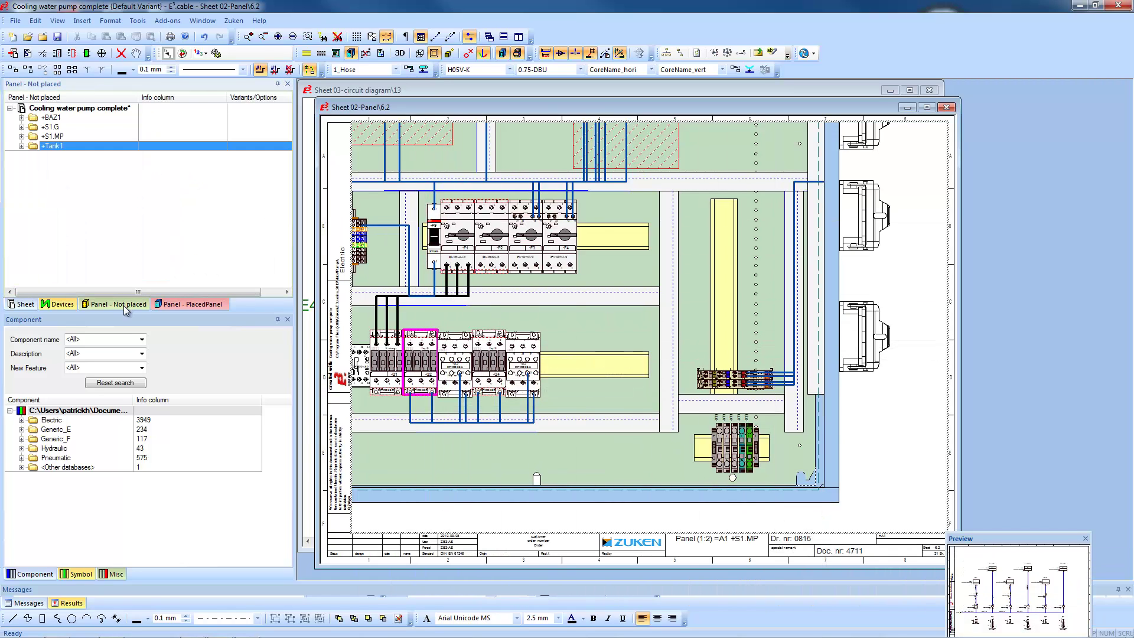
click(21, 136)
click(65, 117)
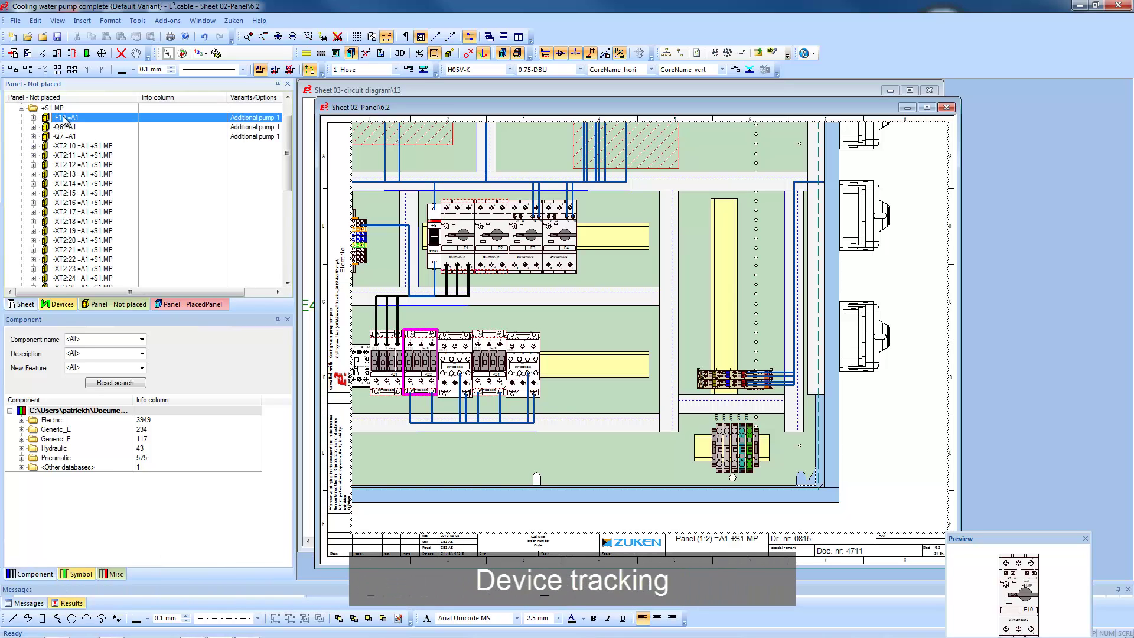
drag(65, 117, 382, 220)
click(602, 254)
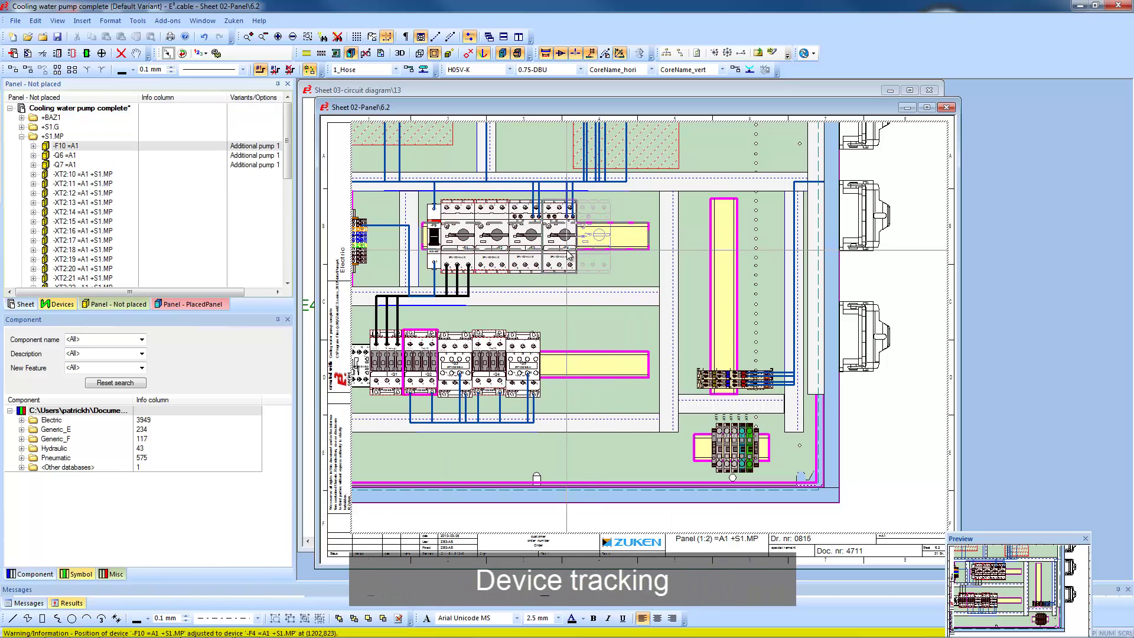
Step: Place the unplaced contactors -Q6 and -Q7 of +S1.MP together on the lower mounting rail, directly beside -Q5
click(59, 148)
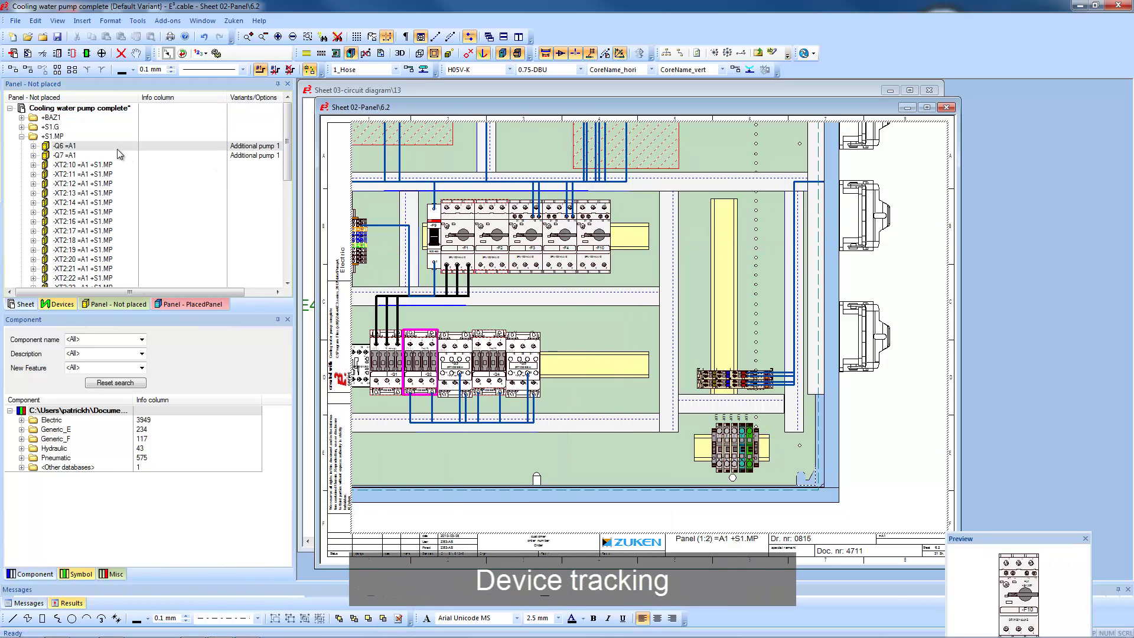
shift+click(65, 155)
drag(65, 155, 542, 380)
click(542, 381)
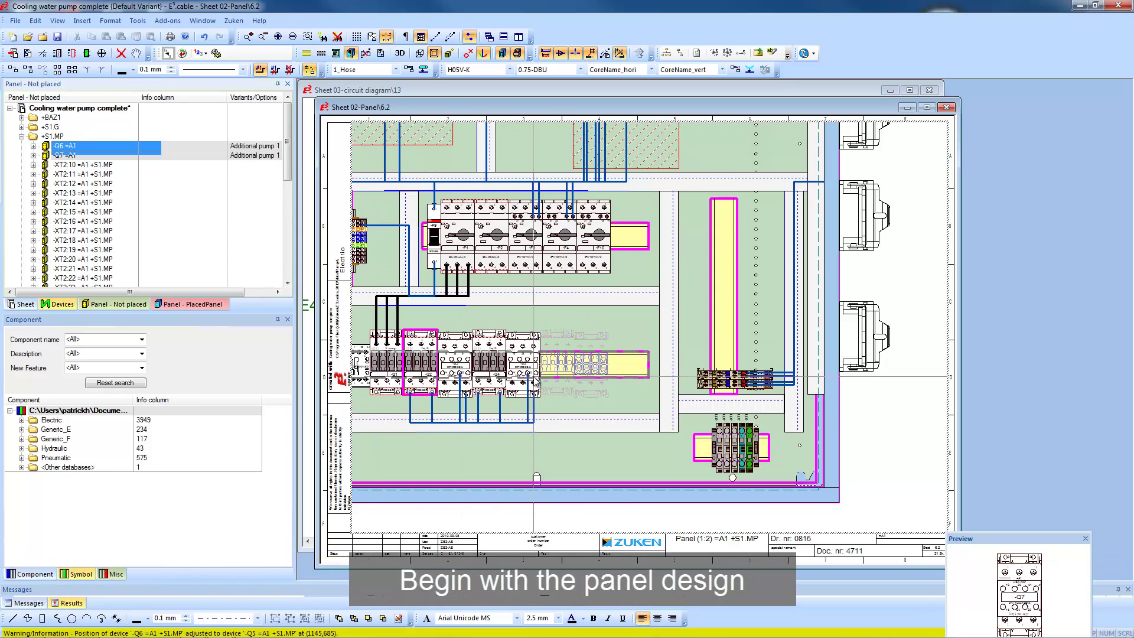
Step: Select all unplaced terminals from -XT2:10 to -XT2:44 and place them together on the vertical mounting rail above the existing terminals
click(82, 146)
scroll(82, 153, down, 3)
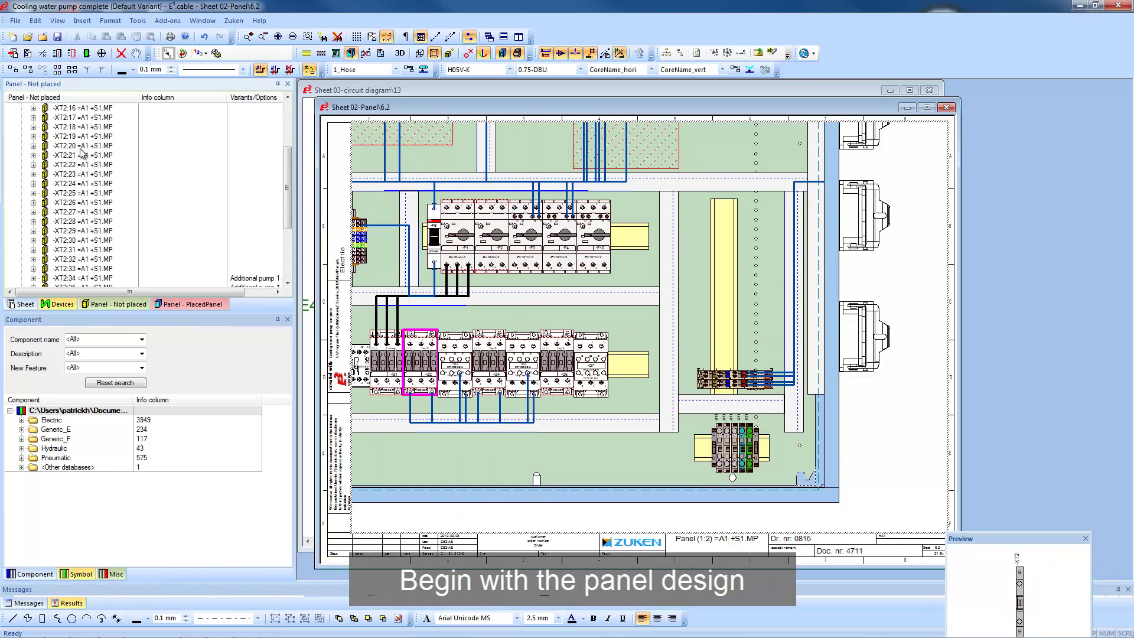
shift+click(84, 269)
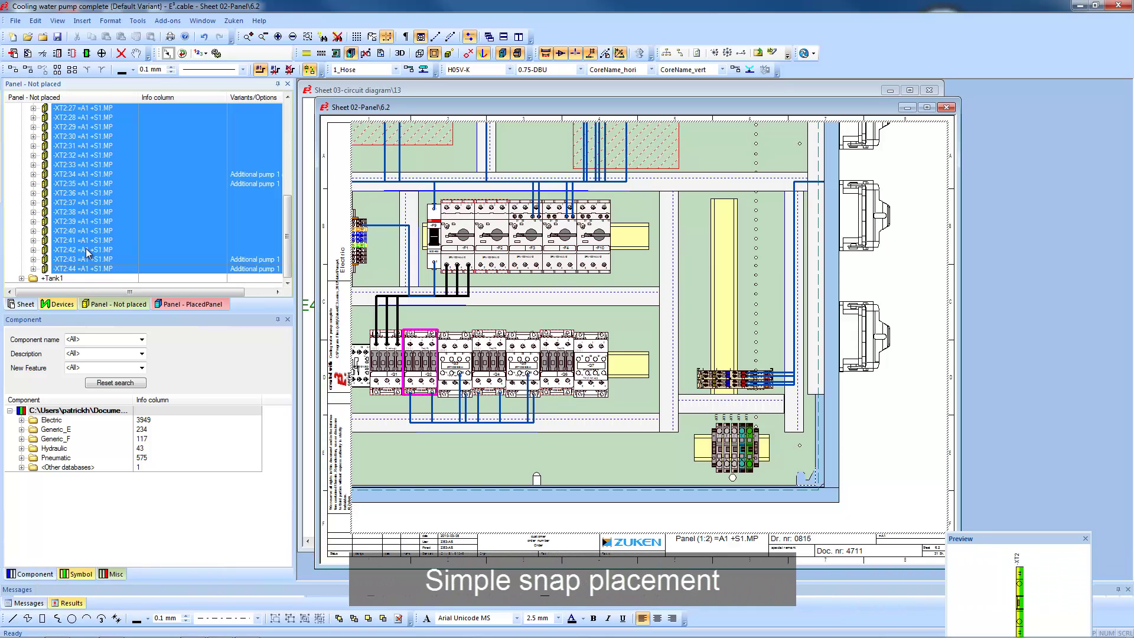
drag(83, 214, 723, 232)
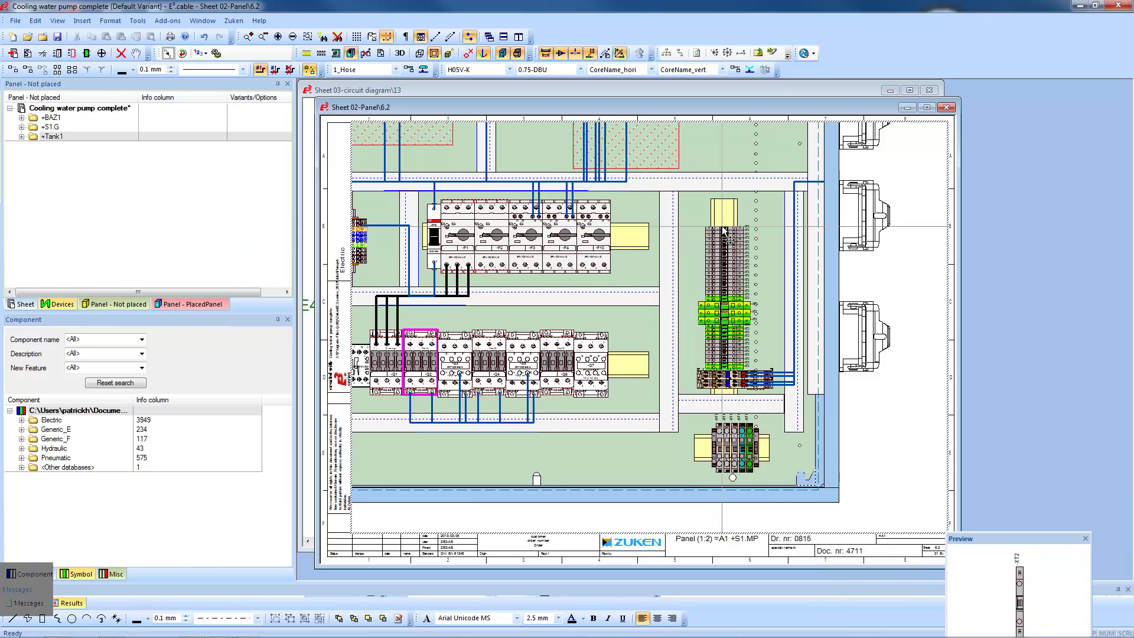
Step: Display the schematic signal connections on panel sheet 6.2, select everything and auto-connect it so the wires route through the cable ducts
click(435, 37)
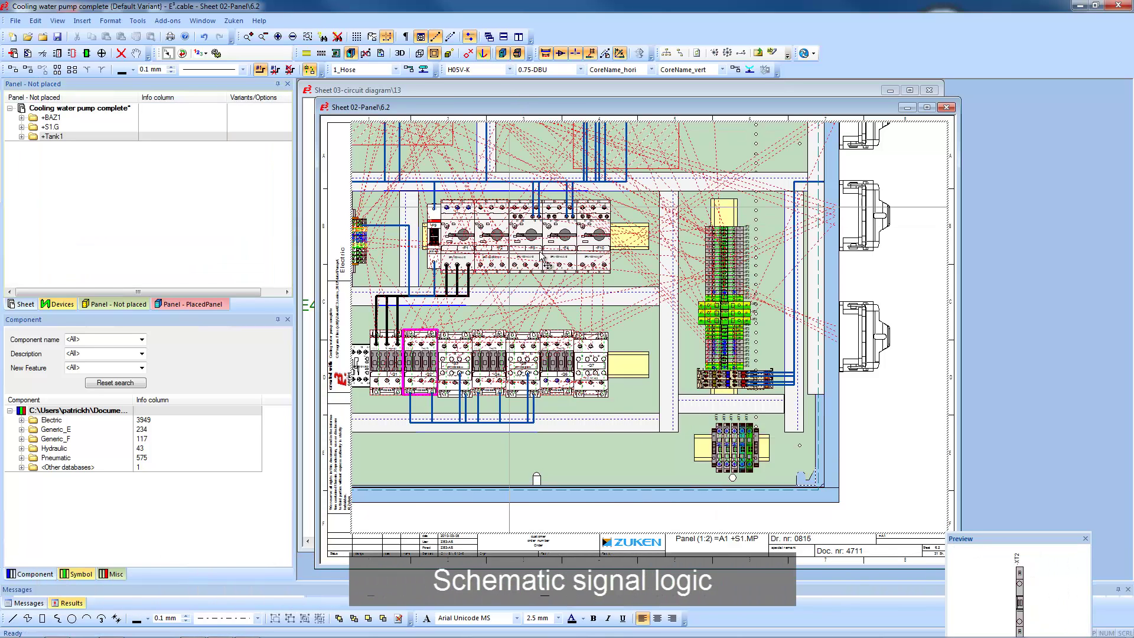
click(623, 268)
key(ctrl+a)
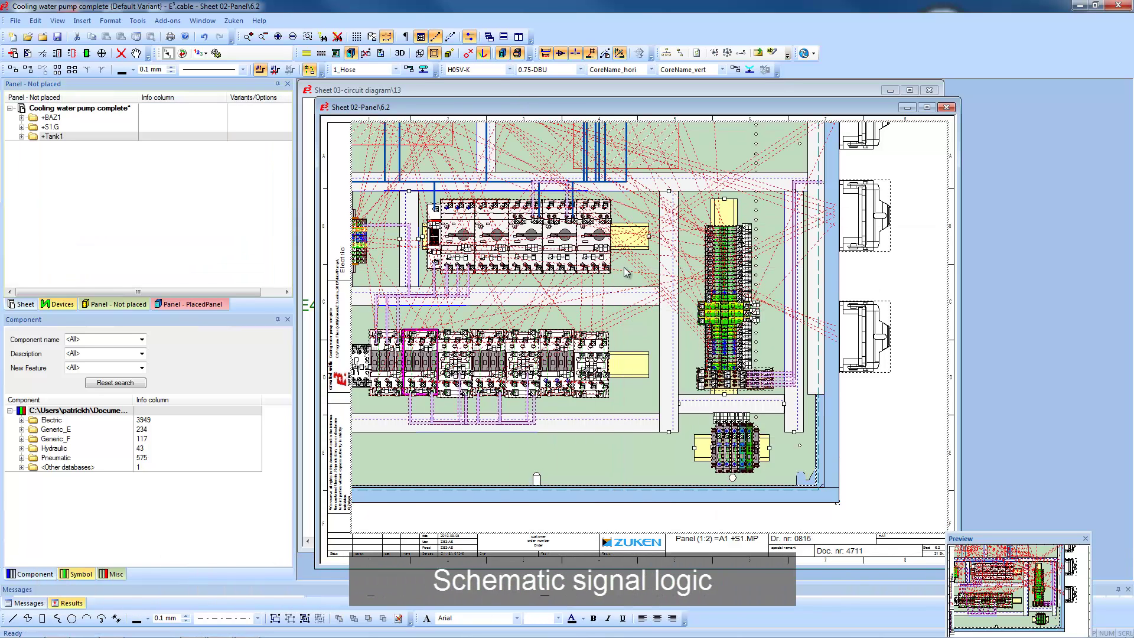
right_click(626, 272)
click(657, 246)
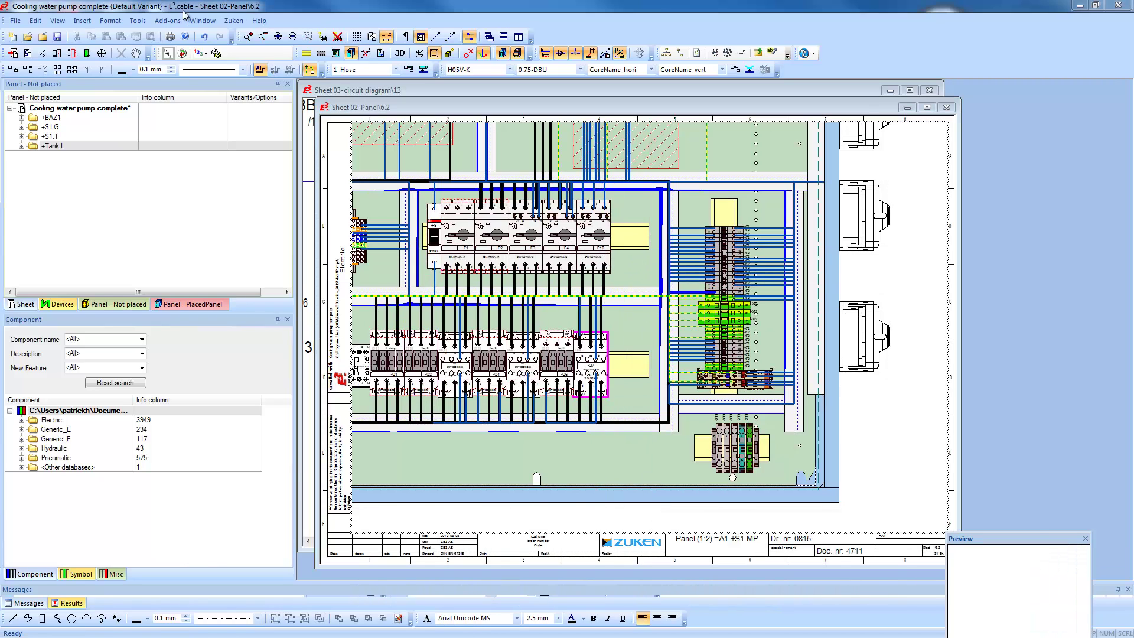
Step: Generate the project's Excel wiring list, review it down to the total length per wire type, and close the workbook
click(168, 21)
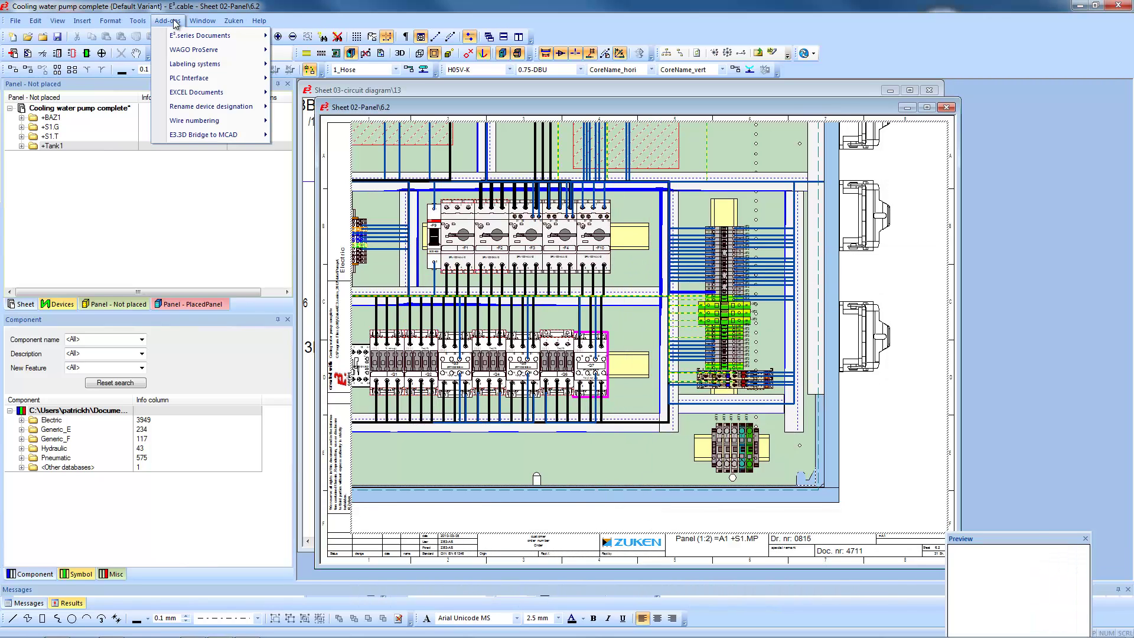
click(321, 107)
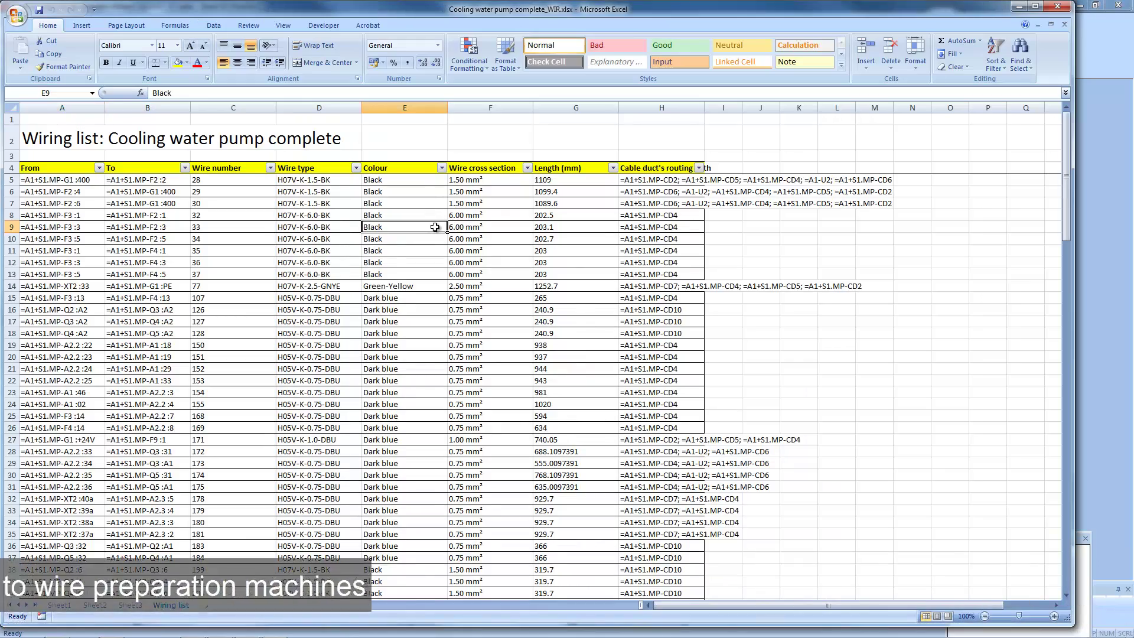
scroll(434, 227, down, 20)
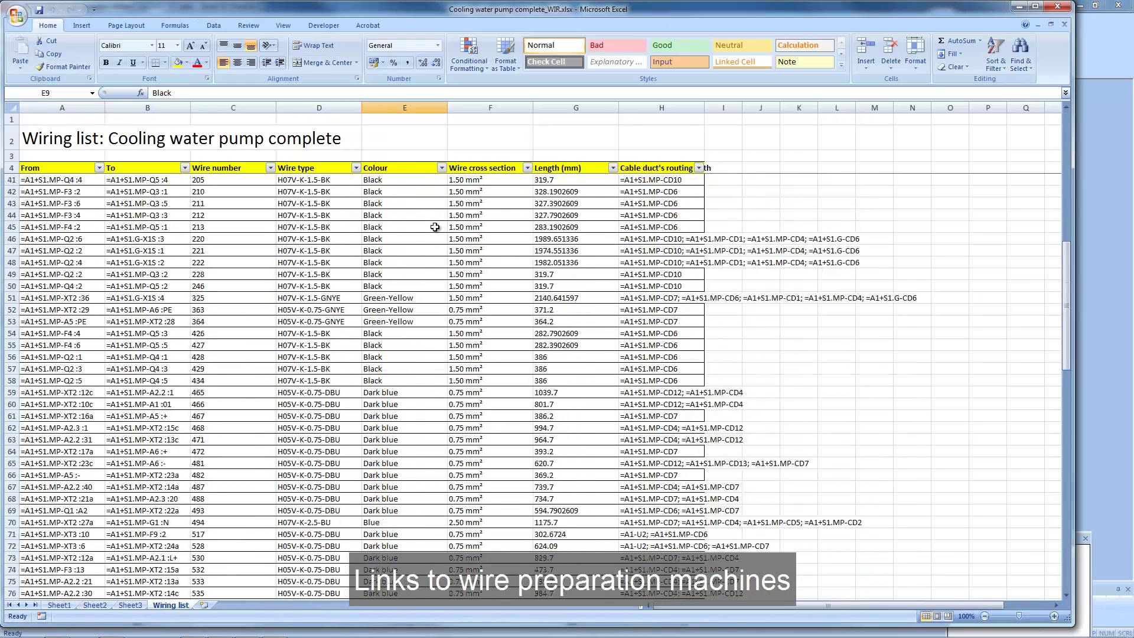
scroll(435, 227, down, 4)
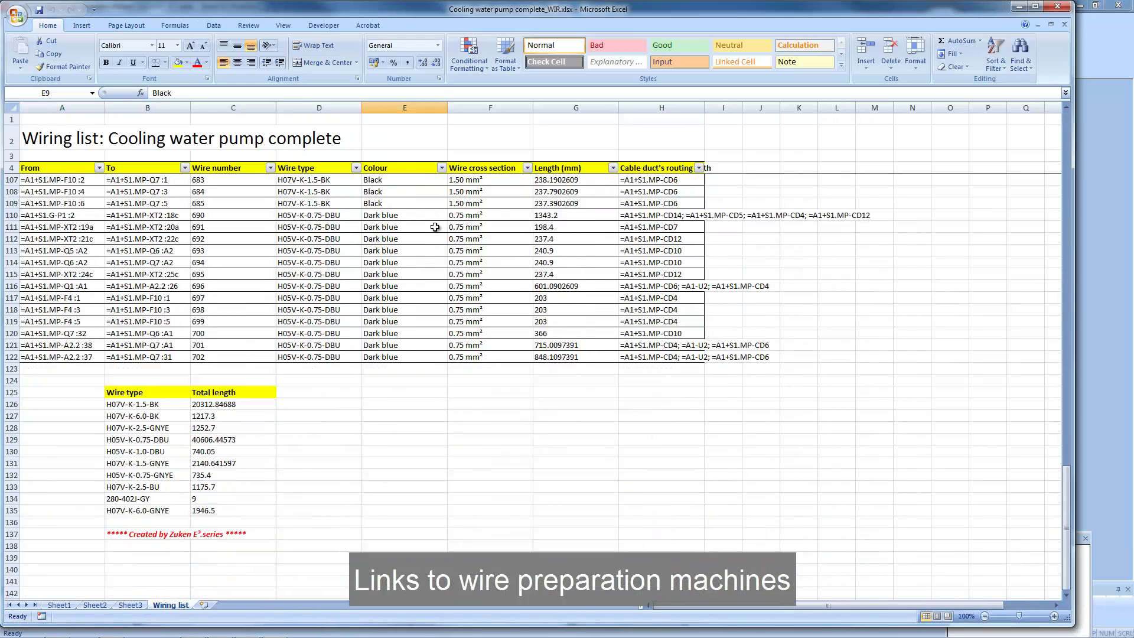
click(1061, 9)
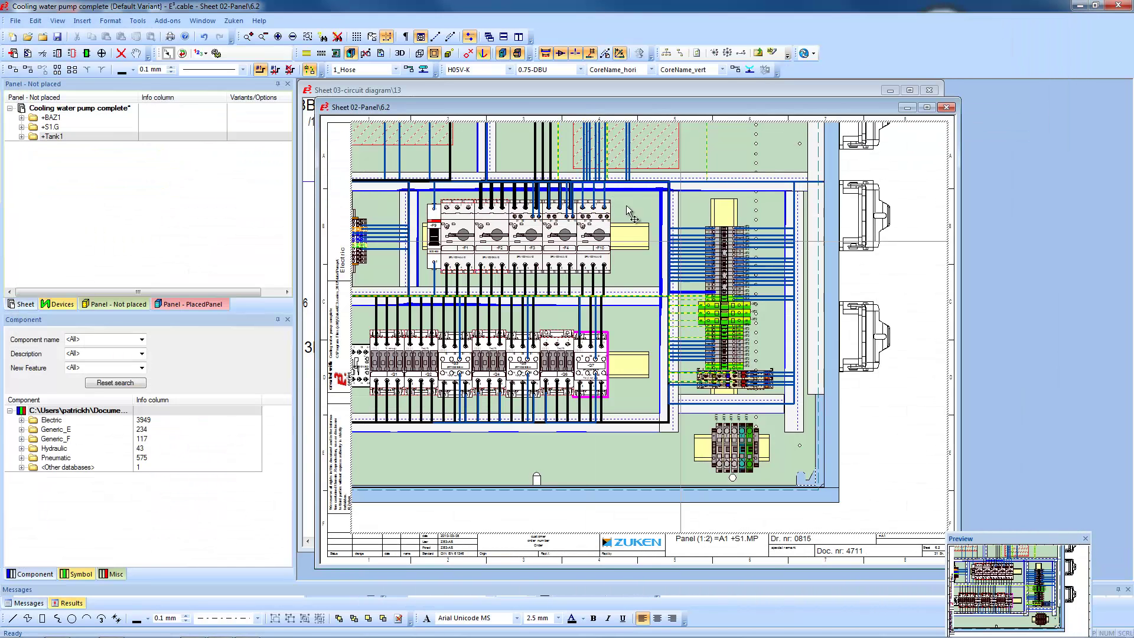
Step: Show the panel layout in 3D and examine the mounted devices, wires and side wall from a rotated viewpoint
click(399, 55)
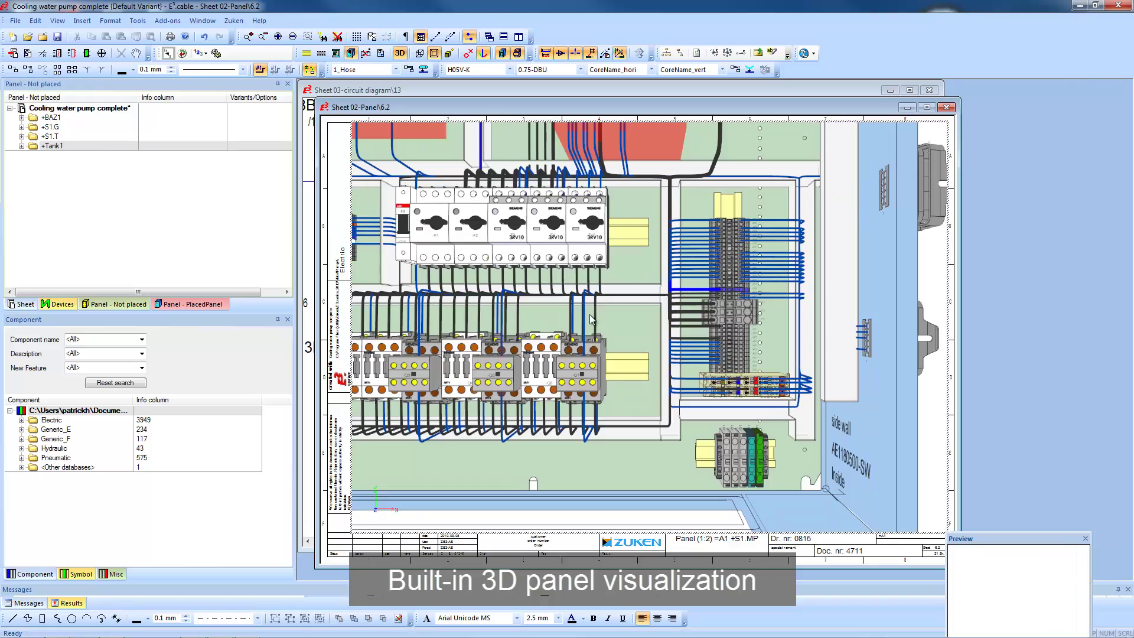
middle_drag(604, 369, 666, 239)
middle_drag(653, 312, 581, 406)
scroll(667, 329, down, 4)
scroll(582, 407, up, 5)
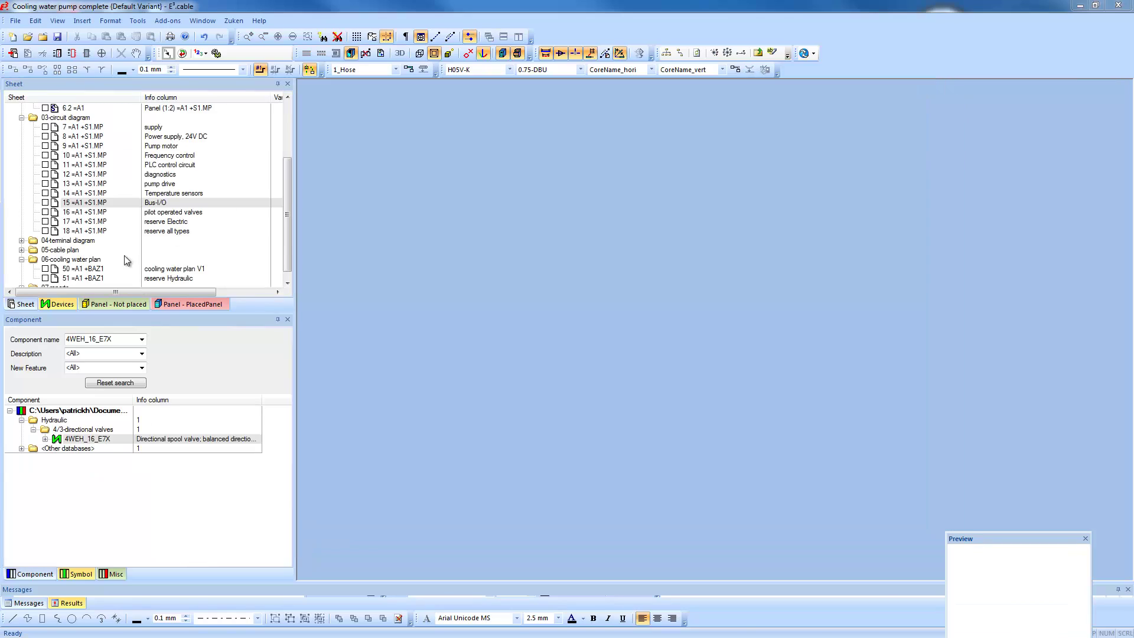
Step: Open cooling water plan sheet 50 and jump from valve -S1's 16.C4 cross-reference to its electrical symbol in the schematic
double_click(86, 271)
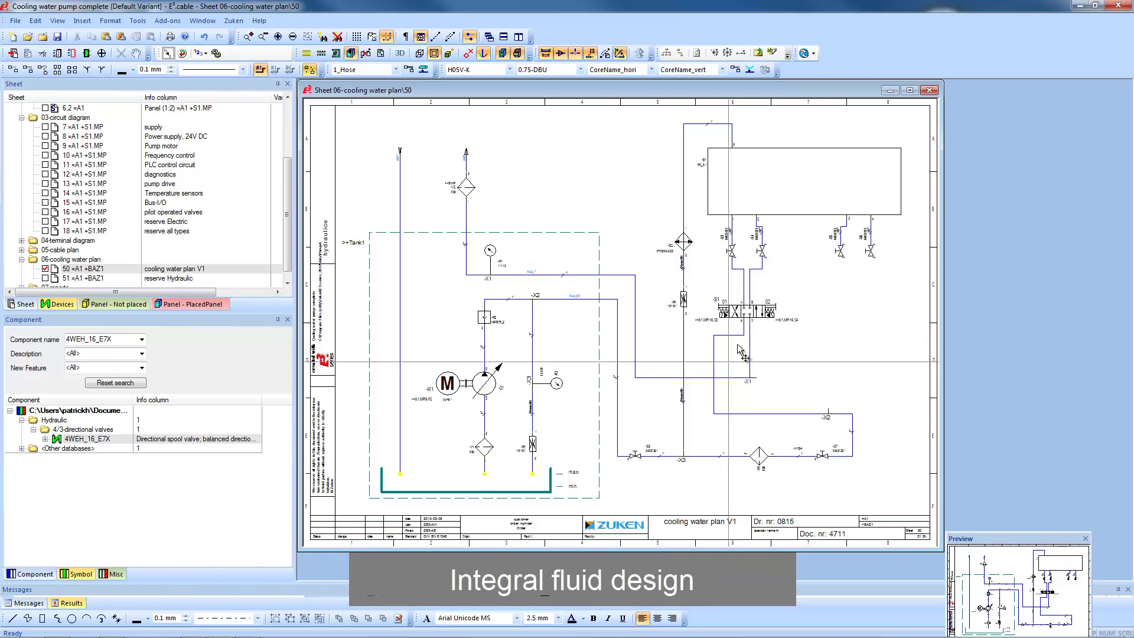
drag(904, 378, 910, 428)
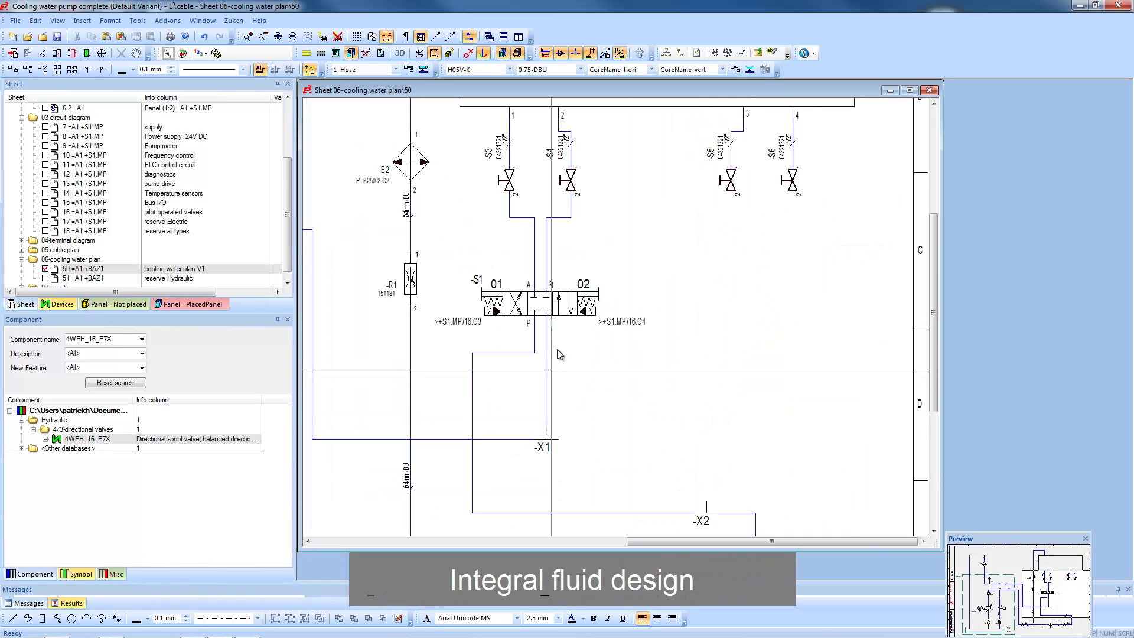
right_click(611, 323)
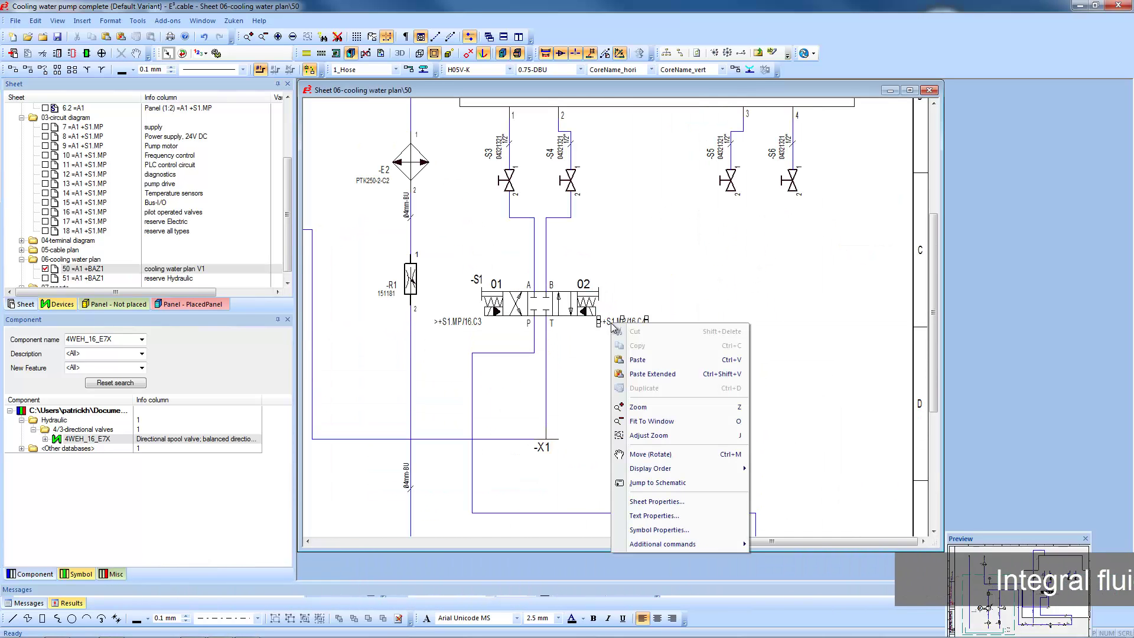
click(657, 482)
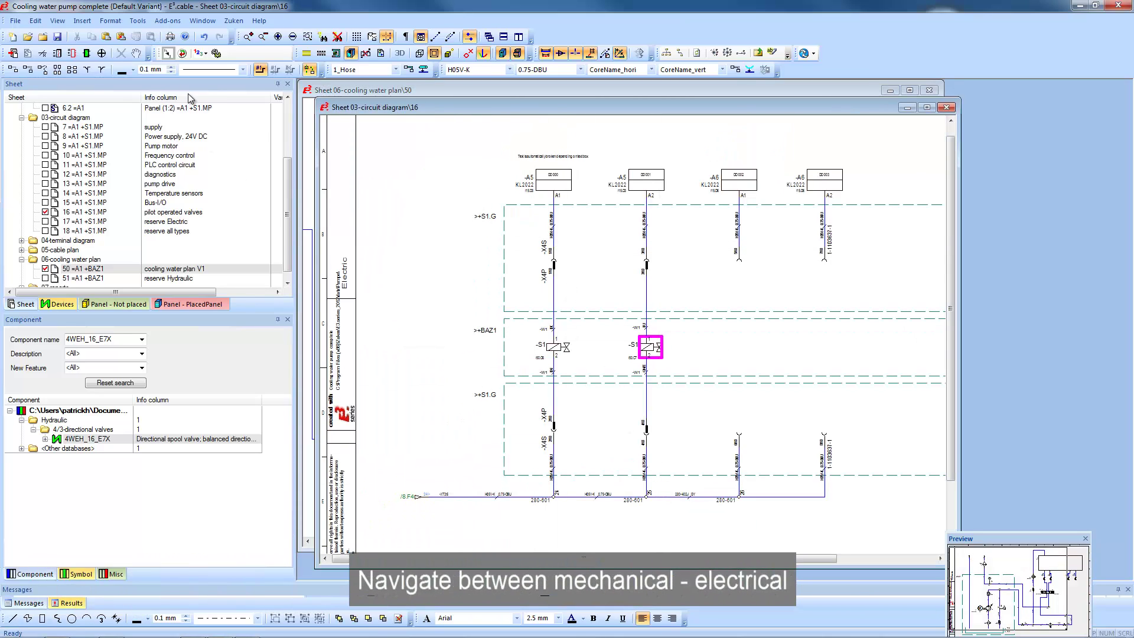
Step: Tile sheets 16 and 50 one above the other and bring valve -S1 and its surroundings into view in both
click(203, 20)
click(216, 97)
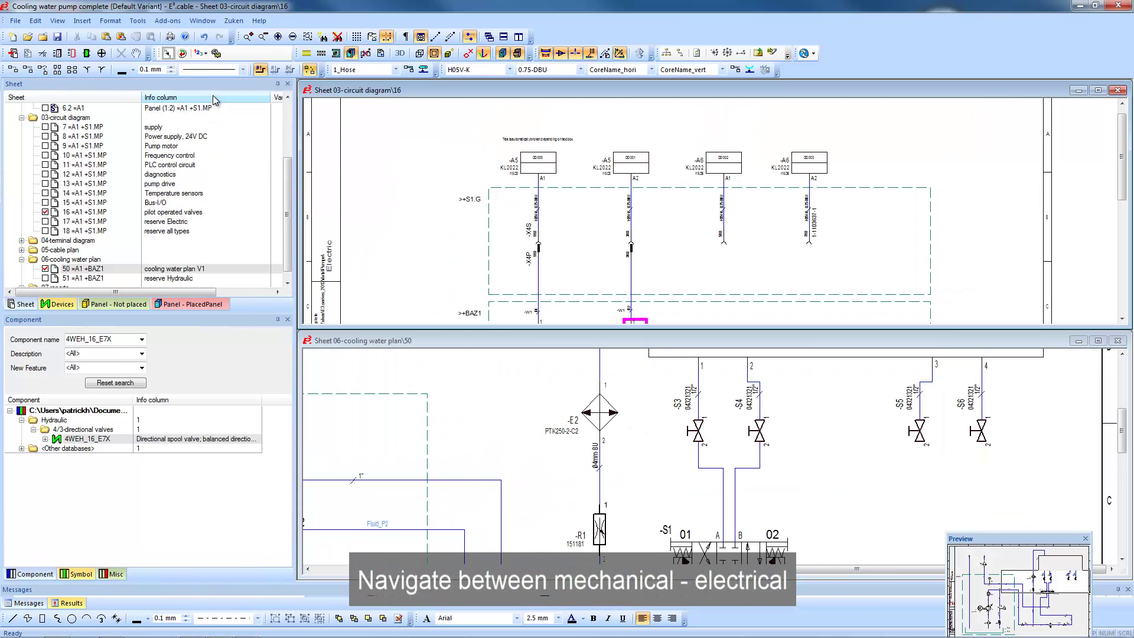
drag(1119, 163, 1120, 207)
click(915, 442)
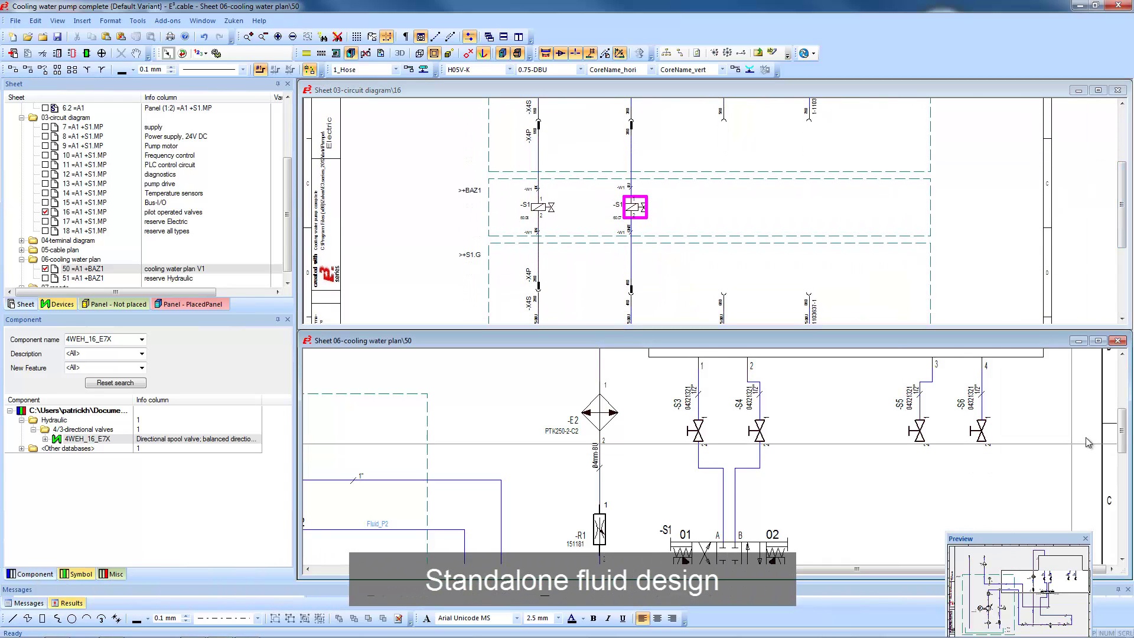
drag(1123, 434, 1122, 449)
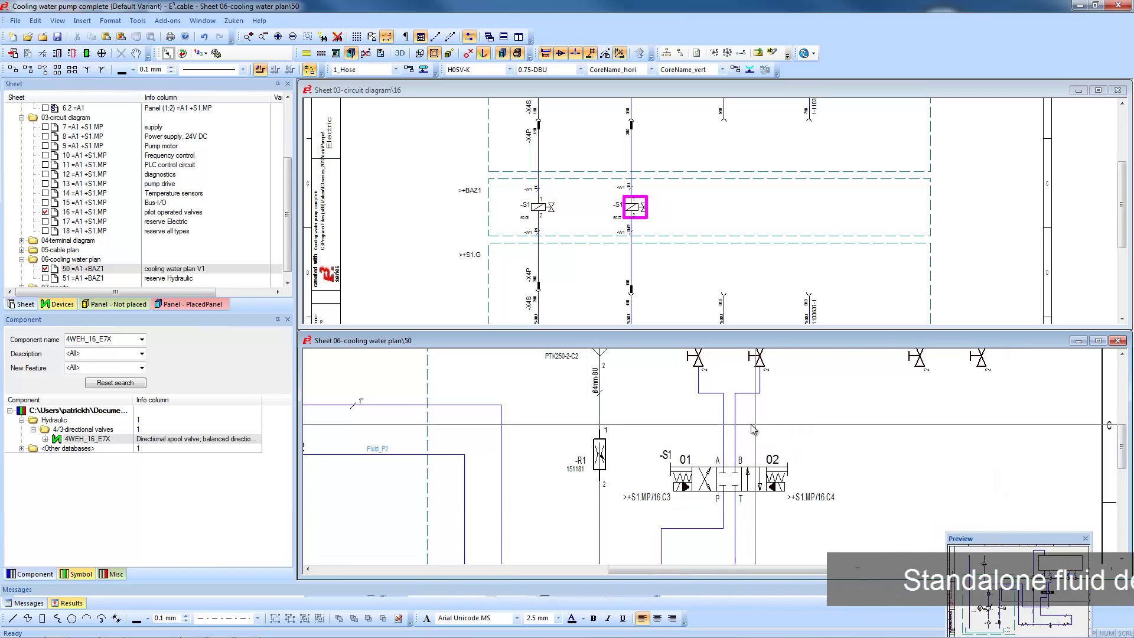
scroll(717, 425, down, 3)
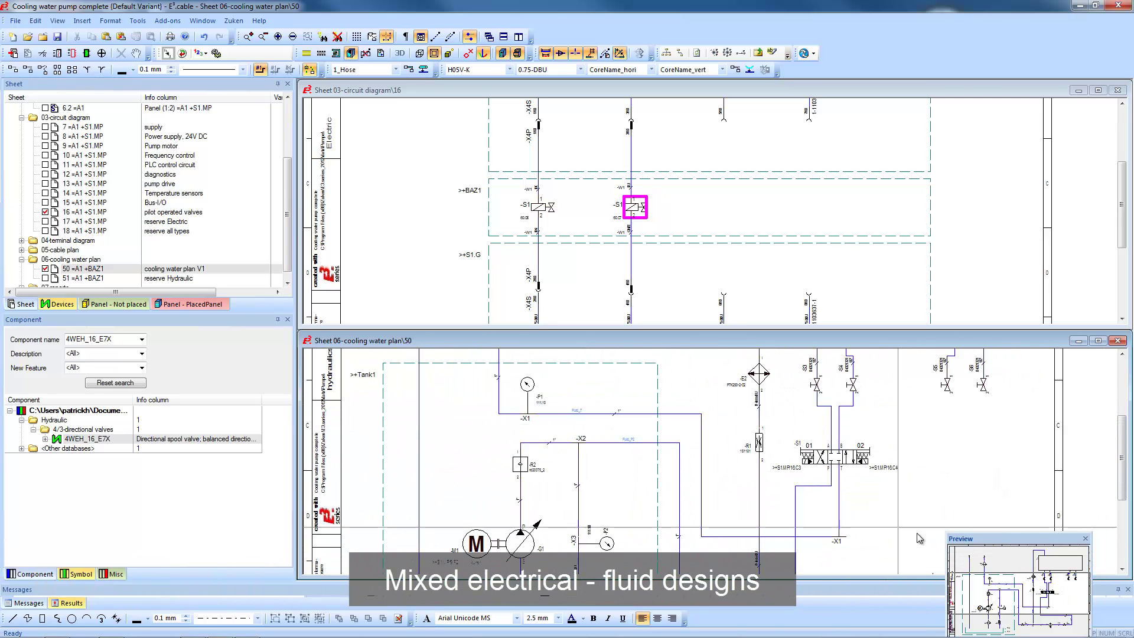
drag(1123, 453, 1122, 462)
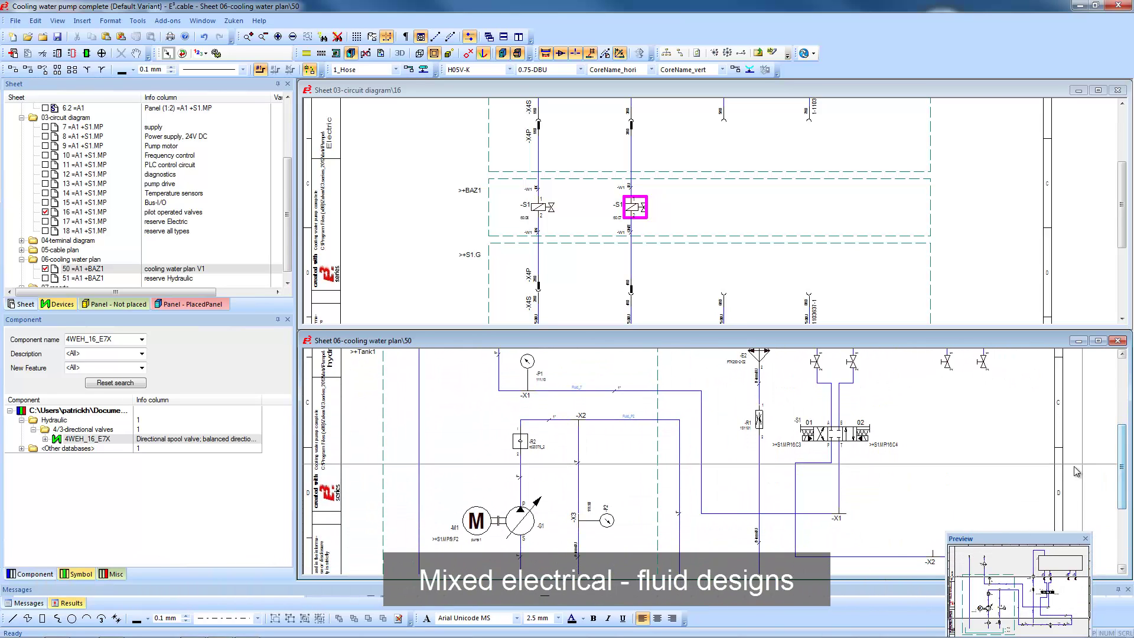
Step: Place a 4WEH_16_E7X directional valve on sheet 50 below shut-off valves -S5 and -S6, level with -S1
click(66, 441)
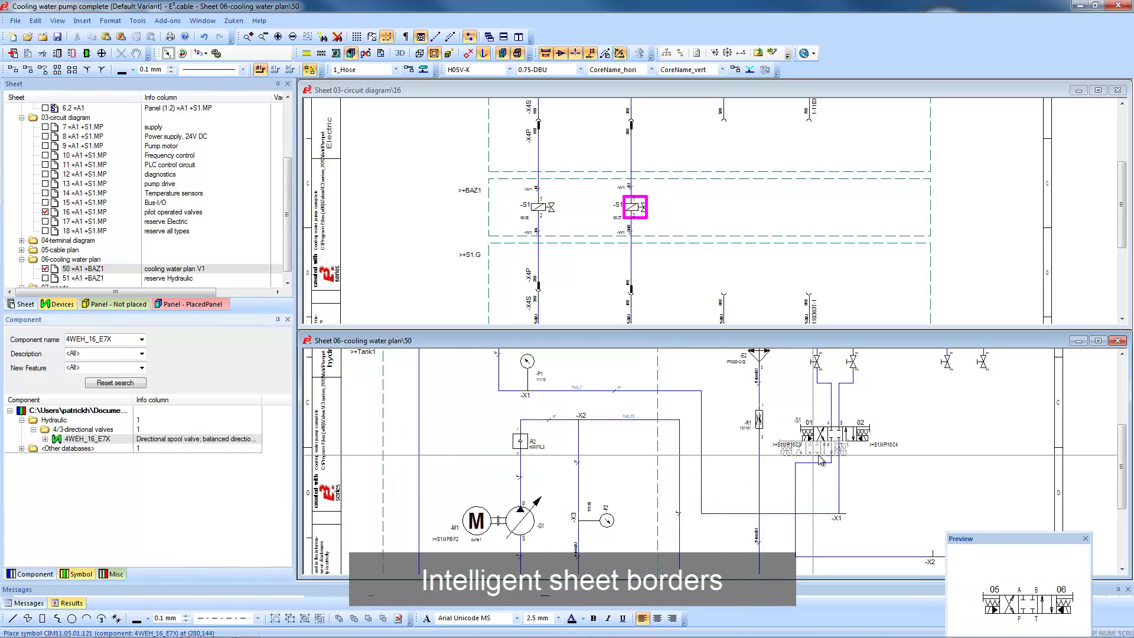
click(788, 257)
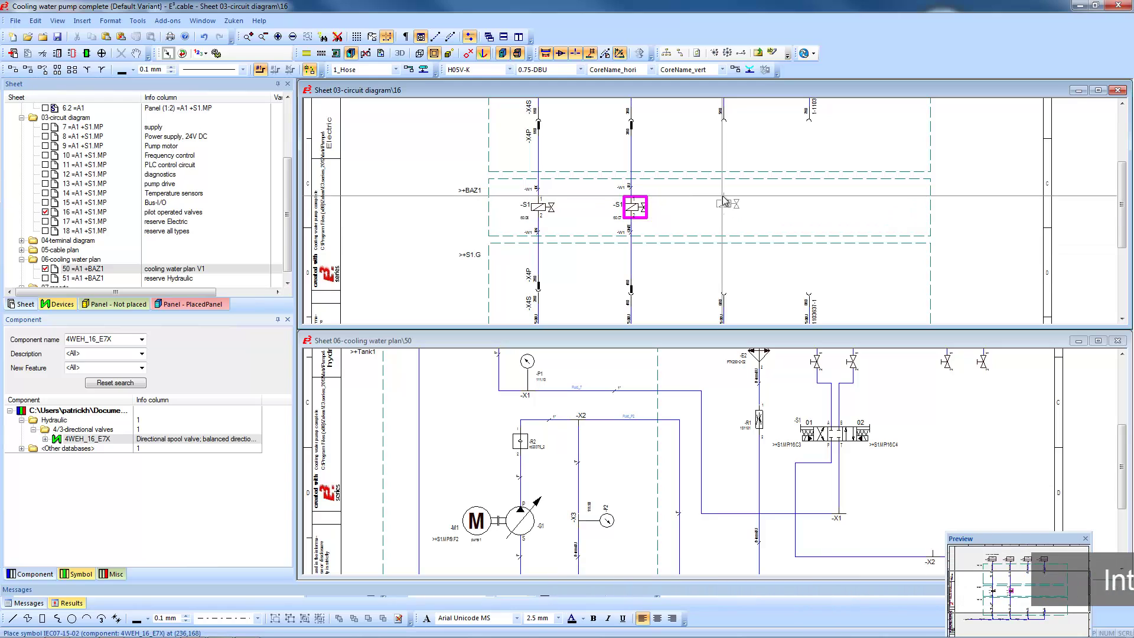
click(777, 350)
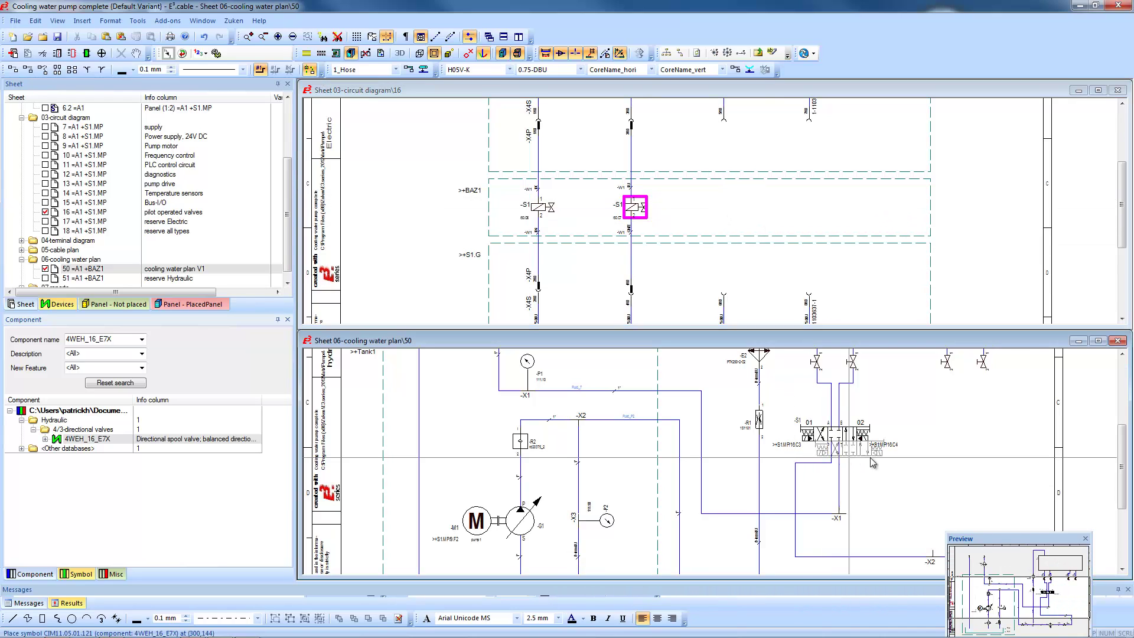
click(965, 447)
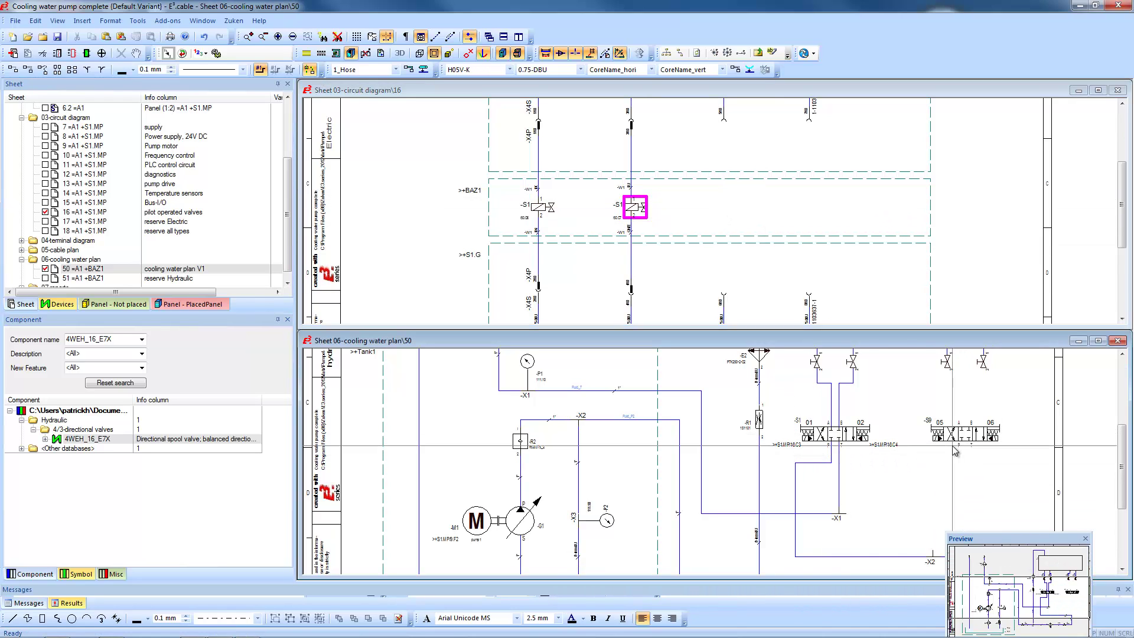
Step: Find the new directional valve in the device tree and place its first IEC07-15-02 symbol in the third circuit of sheet 16
right_click(962, 435)
mouse_move(1011, 359)
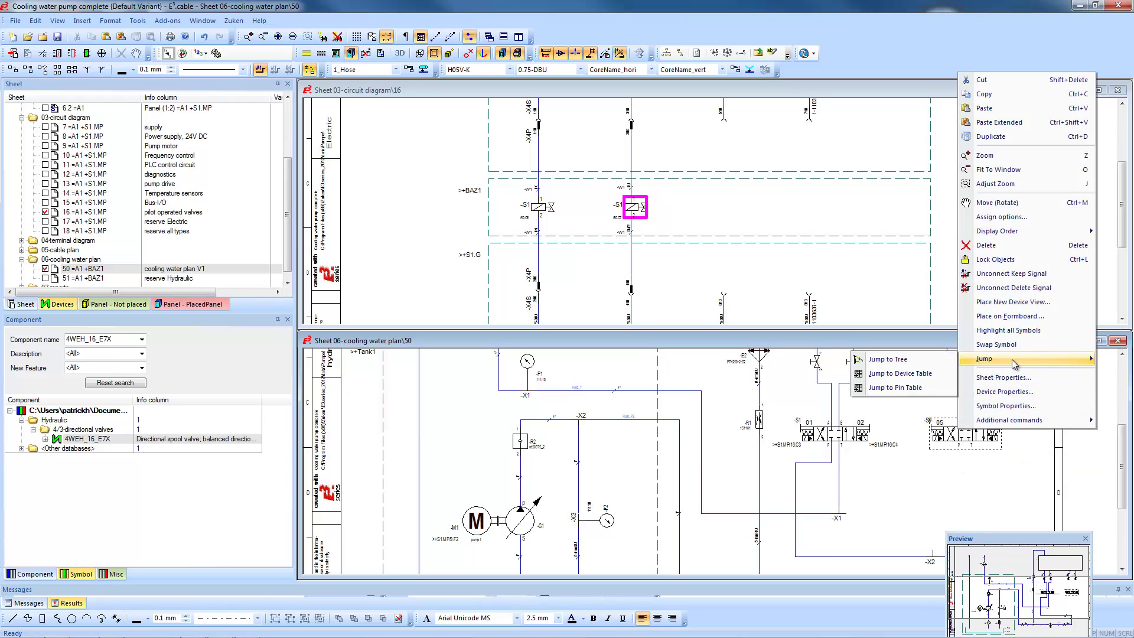
click(888, 356)
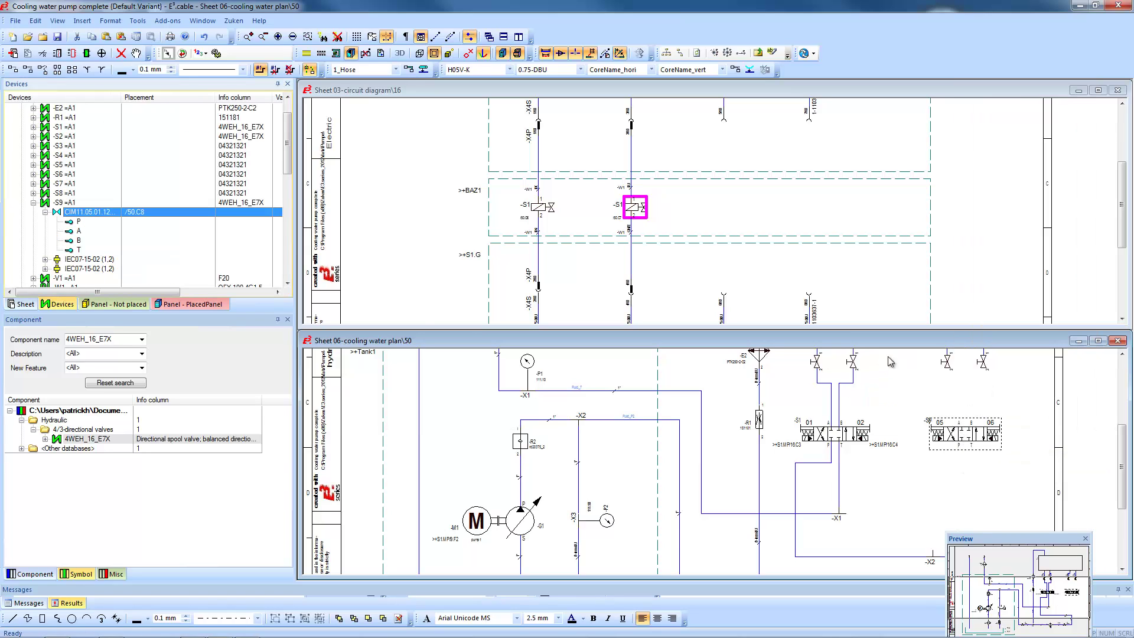
click(90, 261)
drag(679, 281, 724, 206)
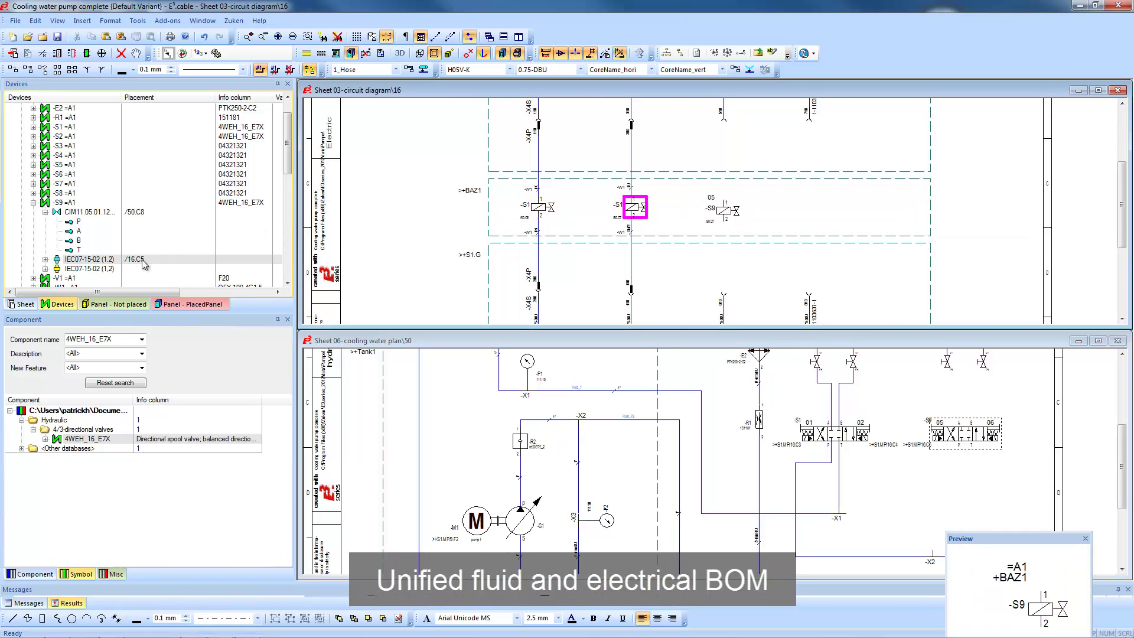
Step: Place valve -S9's second IEC07-15-02 symbol in the fourth circuit of sheet 16 and connect both new symbols to their open lines
click(126, 270)
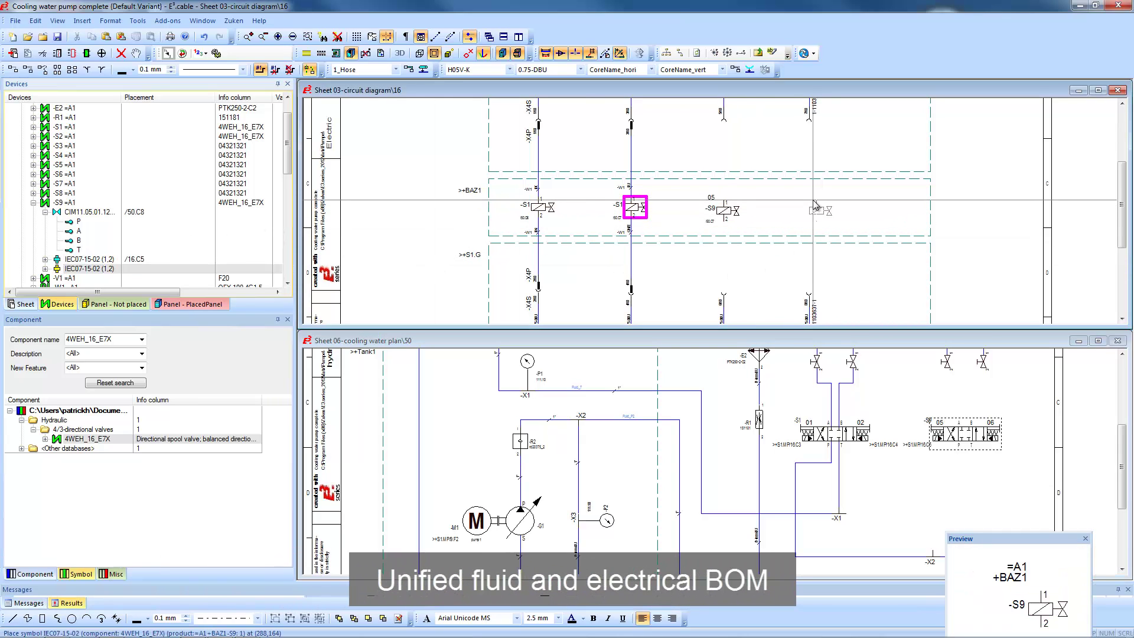
click(812, 205)
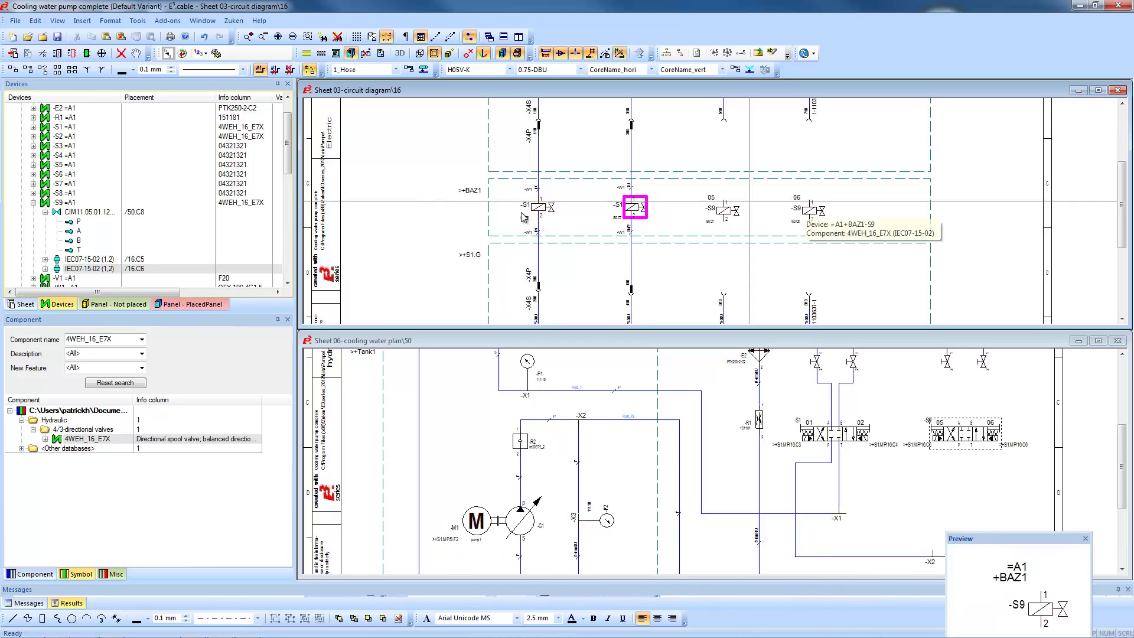
drag(698, 113, 876, 297)
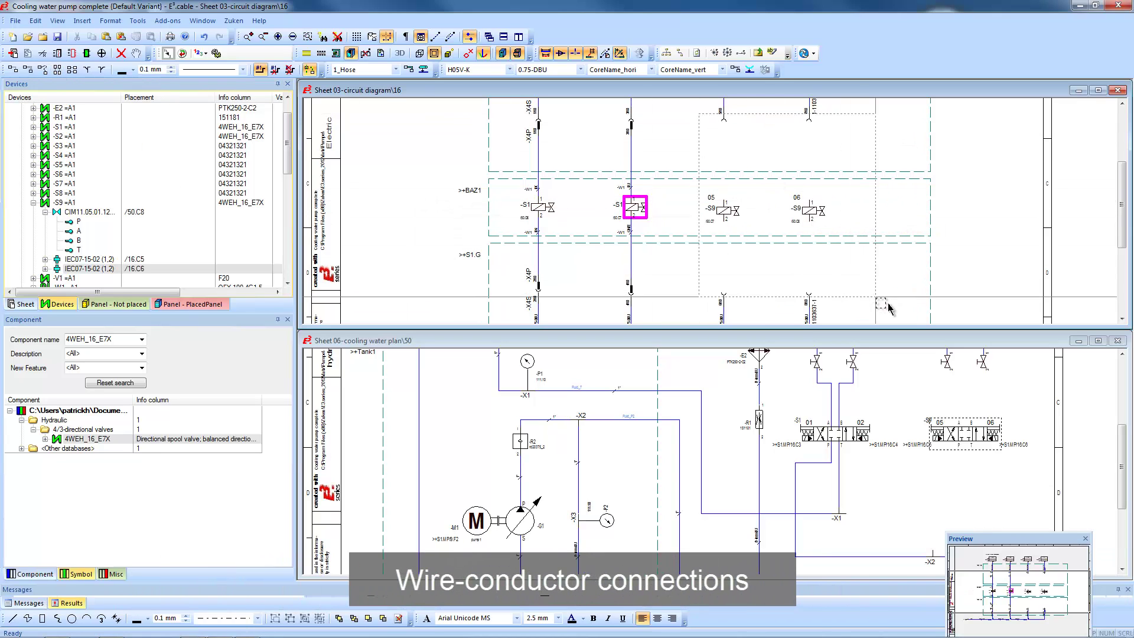
Step: Draw a hose connection on sheet 50 from shut-off valve -S5 down to port A of directional valve -S9
click(885, 440)
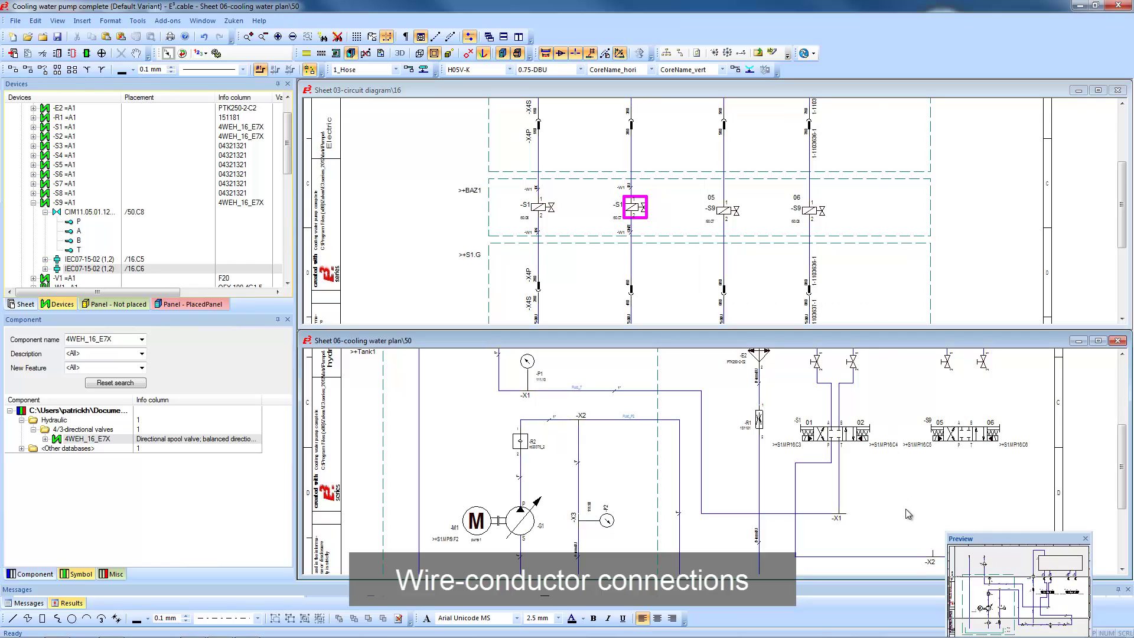
click(947, 370)
click(961, 424)
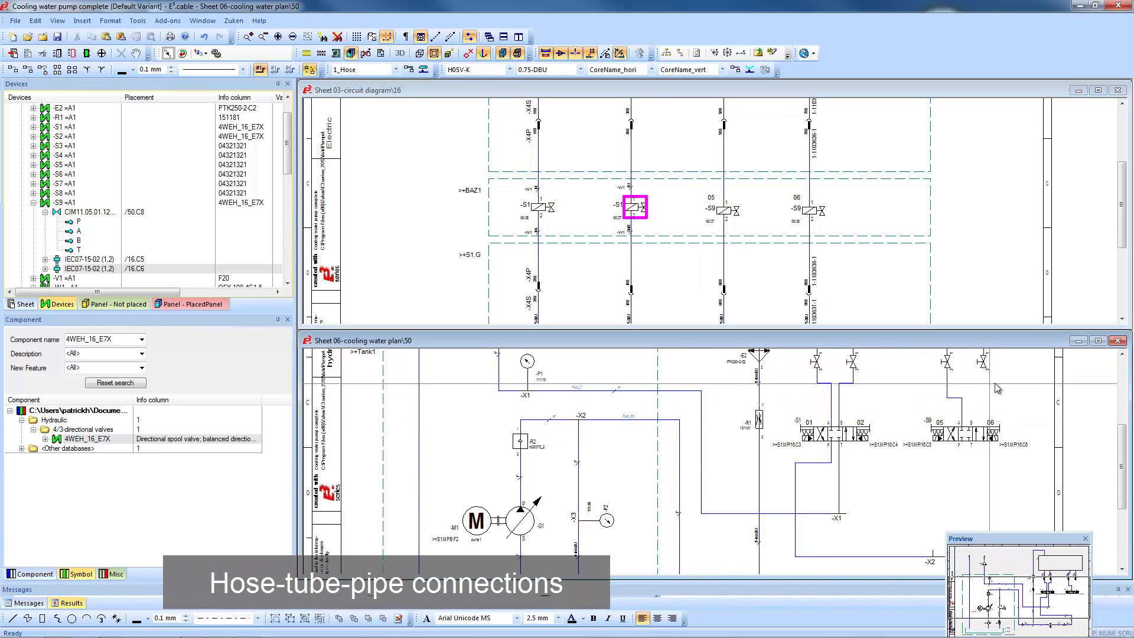